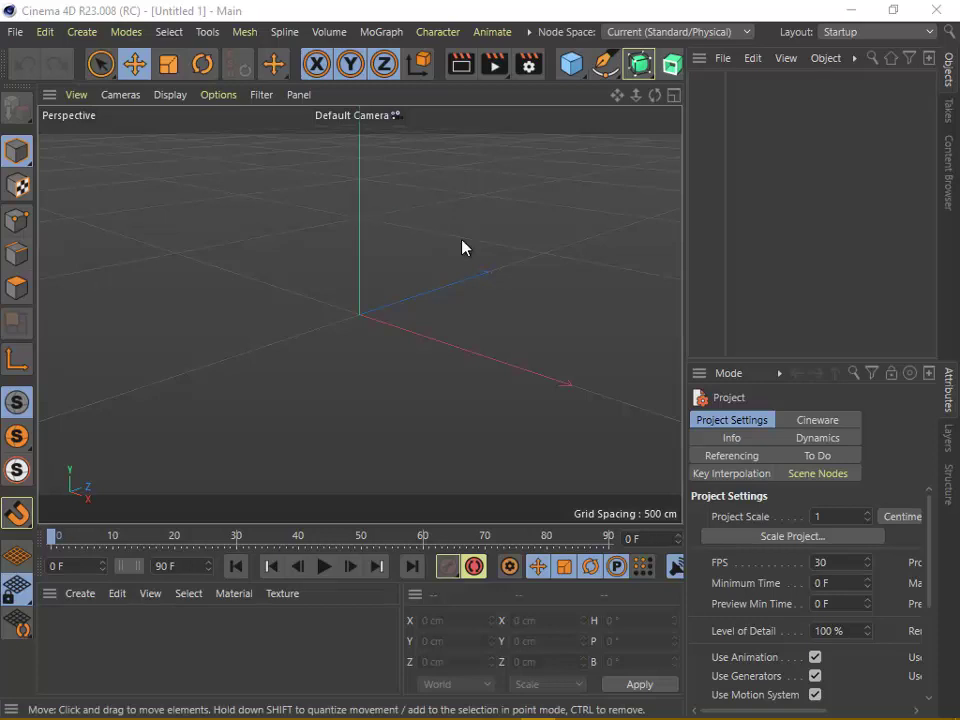
# Open the Substance Asset Manager via Extensions > Substance Engine in the overflow menu
pyautogui.click(527, 33)
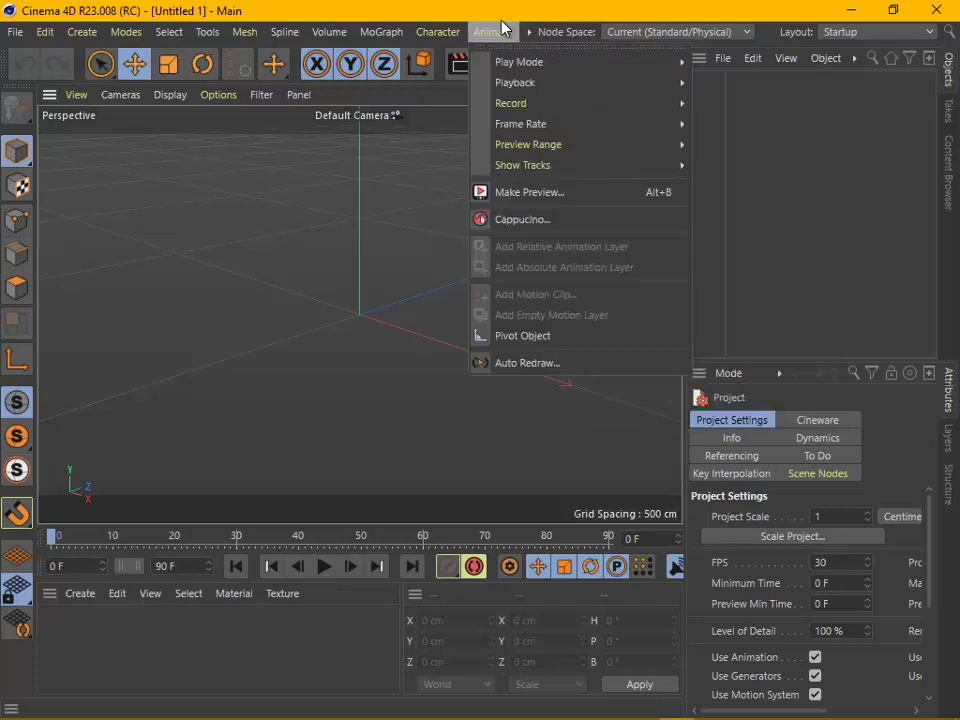
pyautogui.moveTo(553, 123)
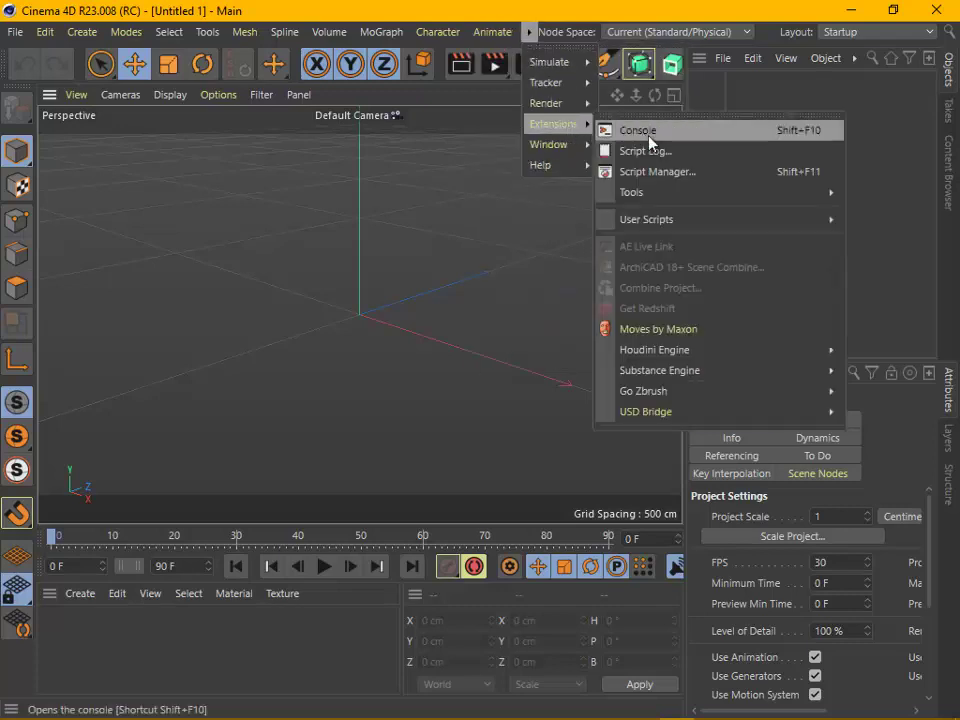
pyautogui.moveTo(660, 370)
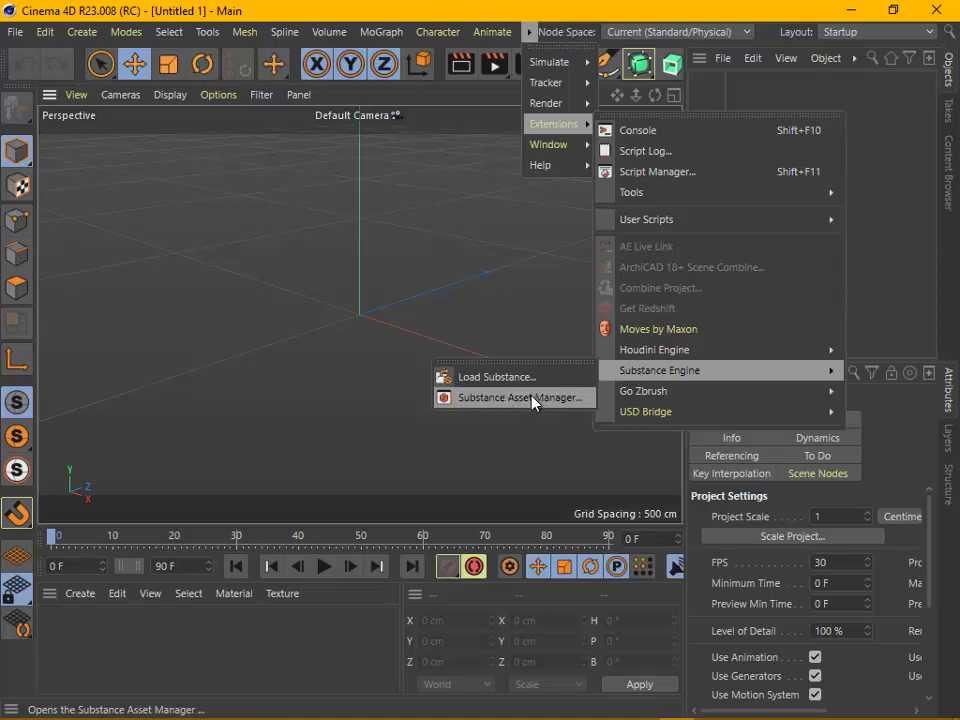
pyautogui.click(533, 400)
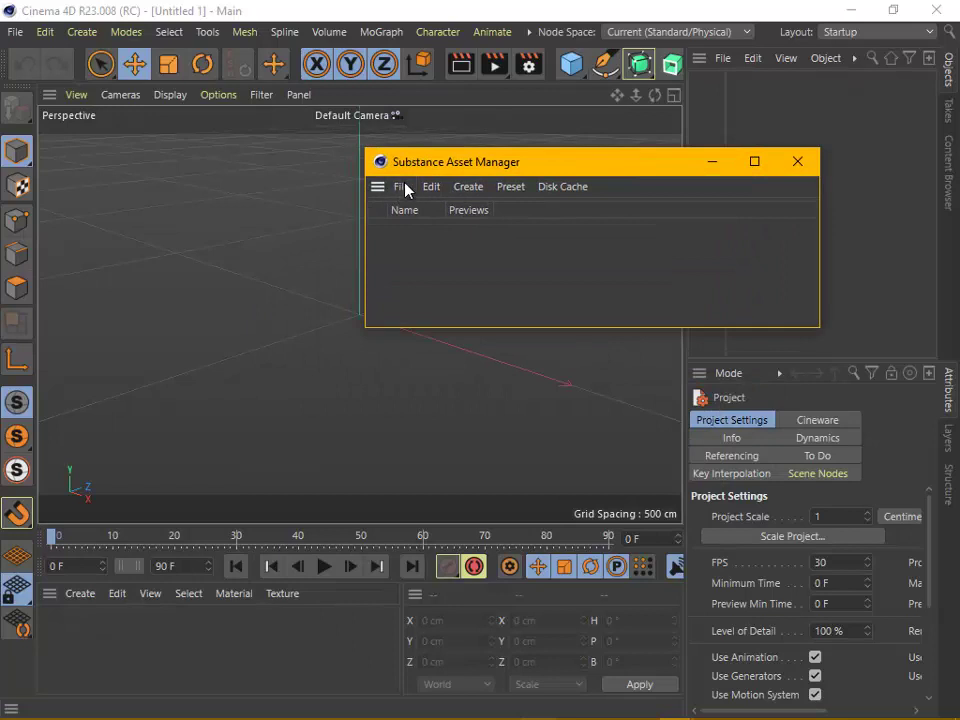
# Load every substance from the '2020 MAT pbr' folder without copying, then browse the loaded materials
pyautogui.click(404, 187)
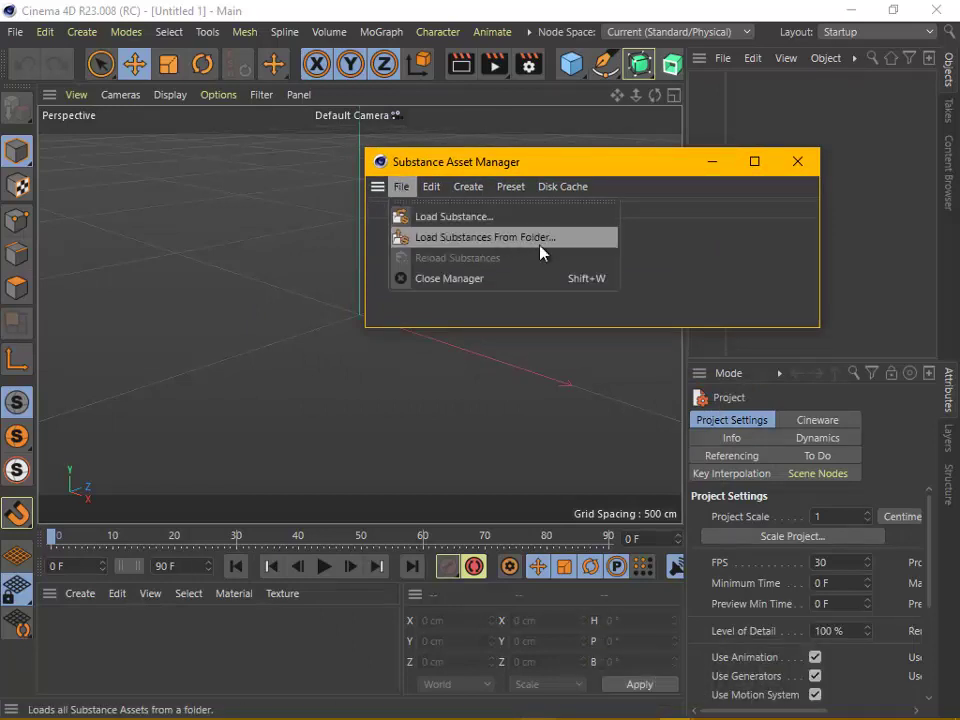
pyautogui.click(491, 239)
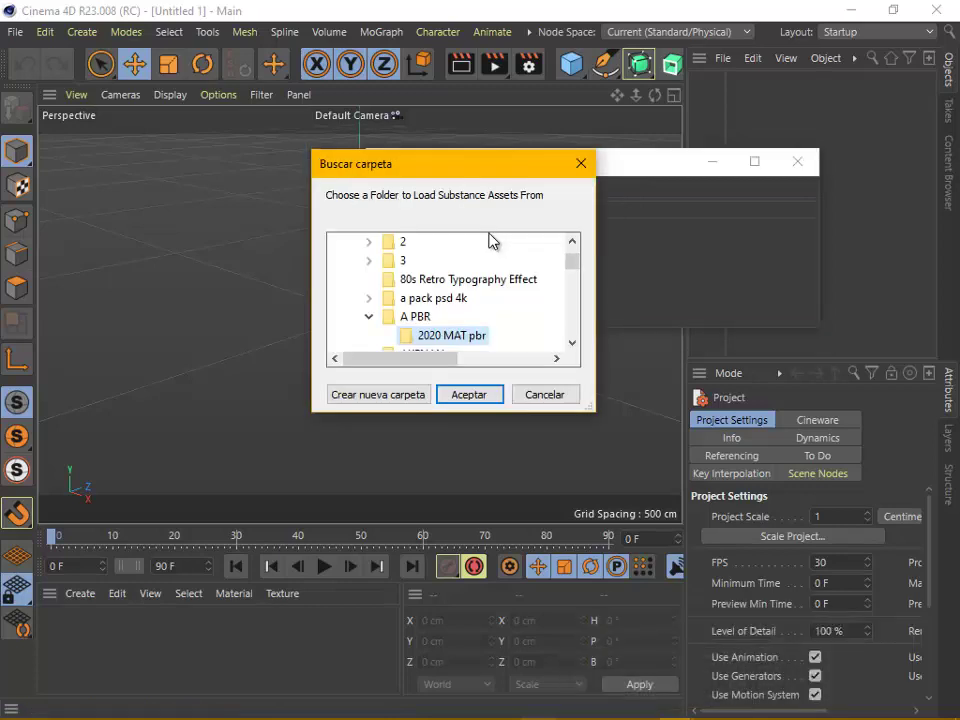
pyautogui.click(469, 395)
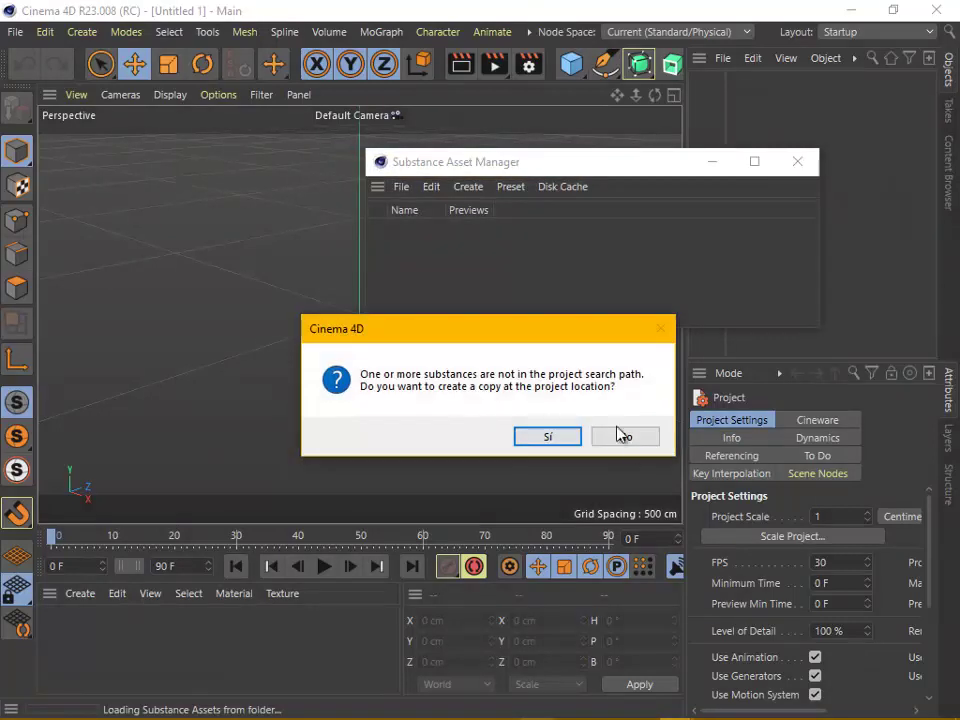
pyautogui.click(631, 444)
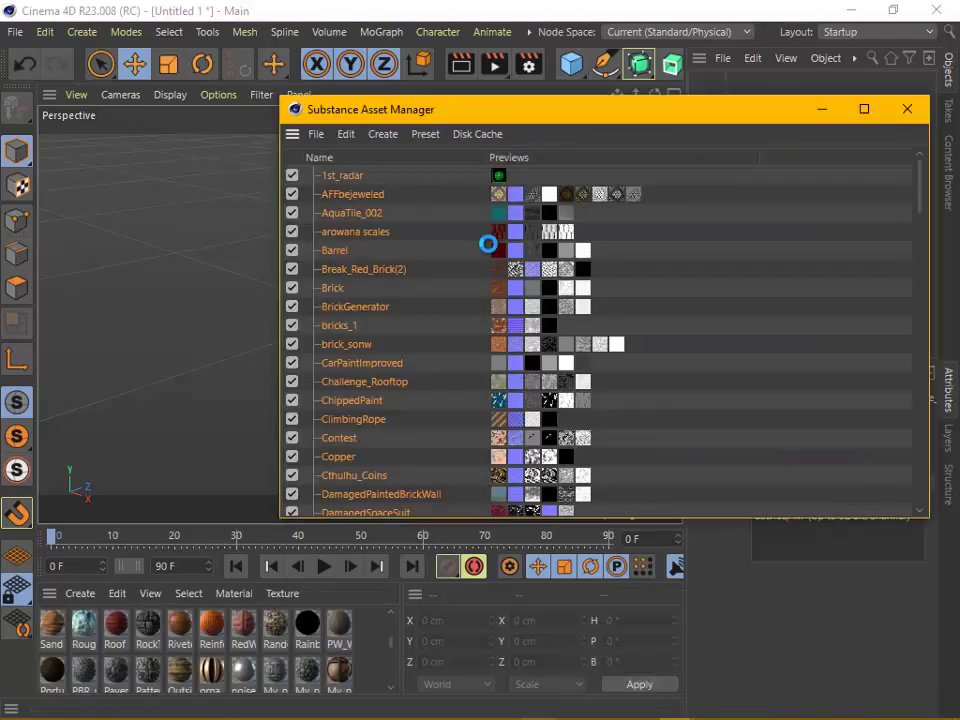
pyautogui.scroll(-10, 487, 243)
pyautogui.scroll(-5, 487, 243)
pyautogui.scroll(-5, 487, 243)
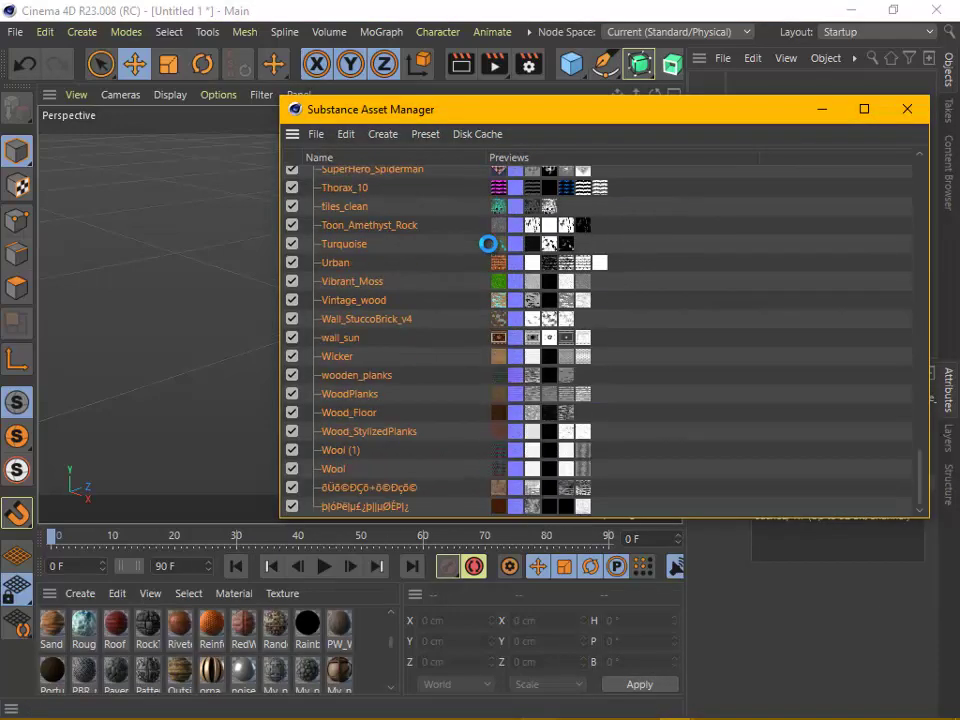
pyautogui.scroll(15, 487, 243)
pyautogui.scroll(10, 487, 243)
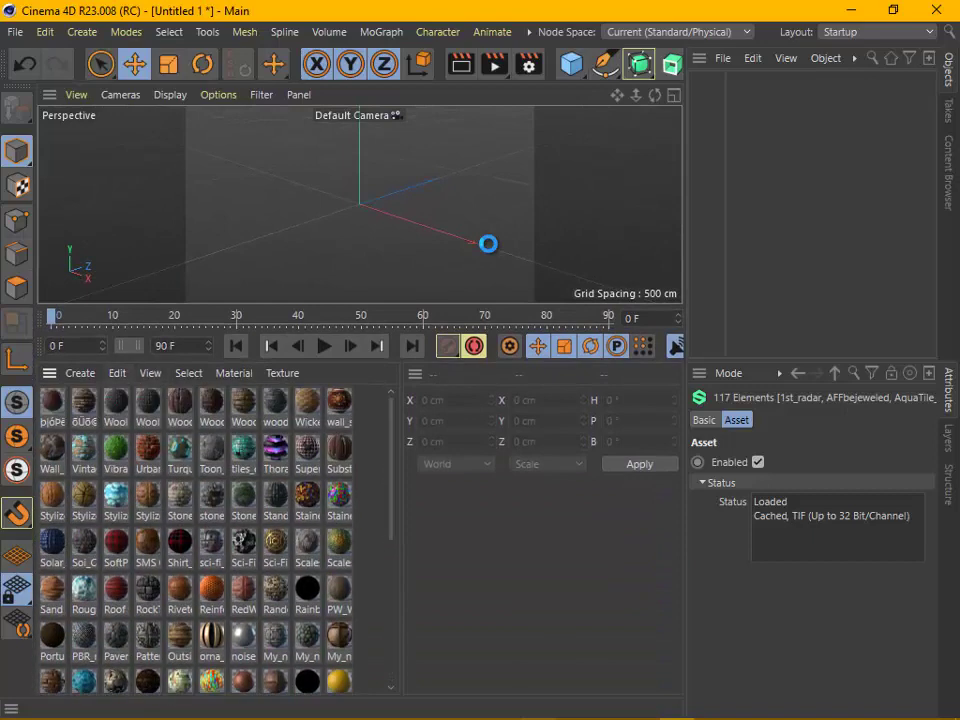
# Switch the Material Manager to Medium Icons and open the Wicker material
pyautogui.click(117, 373)
pyautogui.click(195, 600)
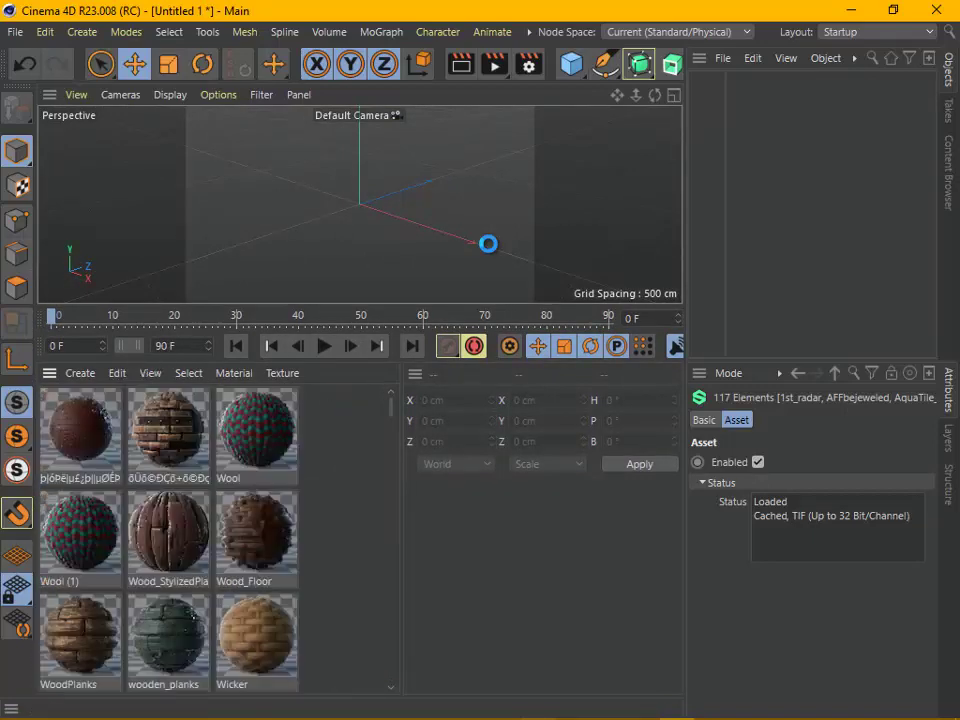
pyautogui.doubleClick(256, 636)
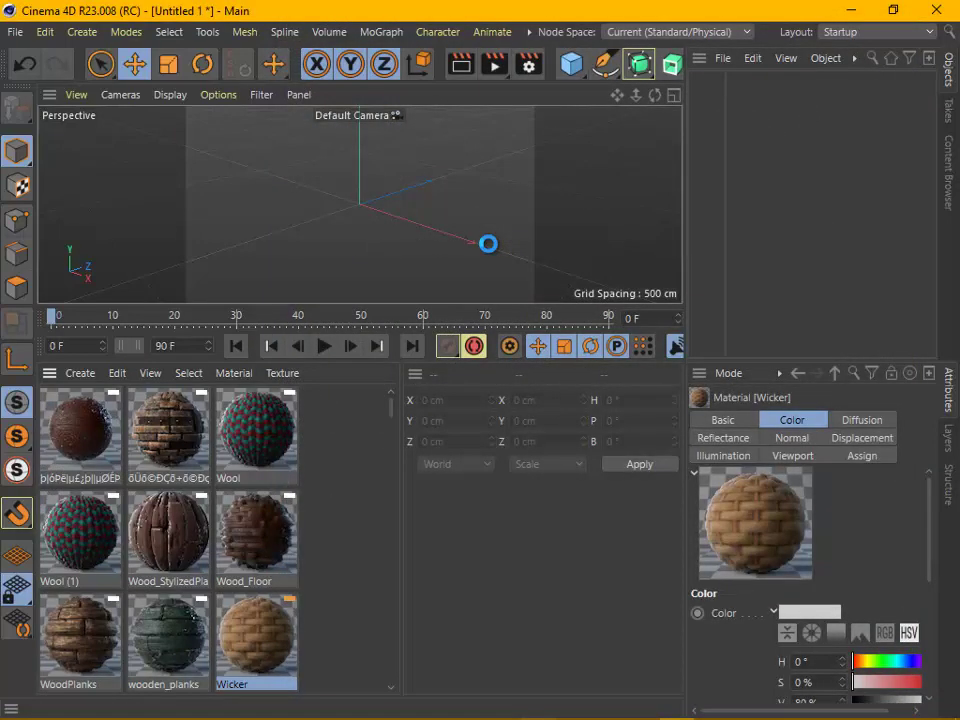
# Scroll through the material list to review the substance thumbnails
pyautogui.scroll(-5, 168, 540)
pyautogui.scroll(-5, 168, 540)
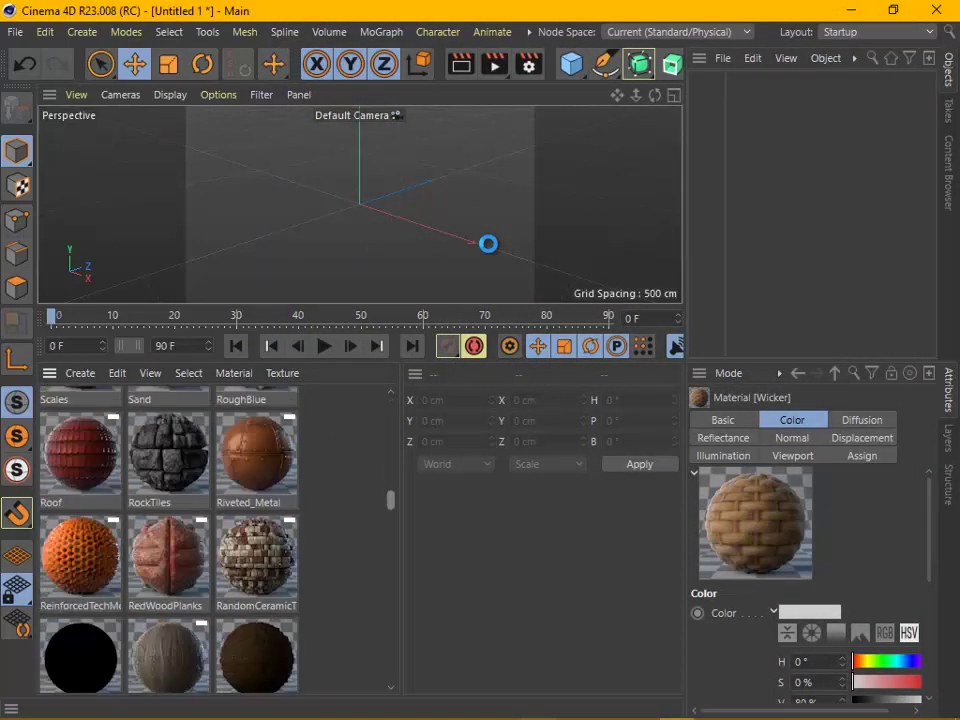
pyautogui.scroll(-5, 168, 540)
pyautogui.scroll(-5, 168, 540)
pyautogui.scroll(-5, 168, 540)
pyautogui.scroll(-3, 168, 540)
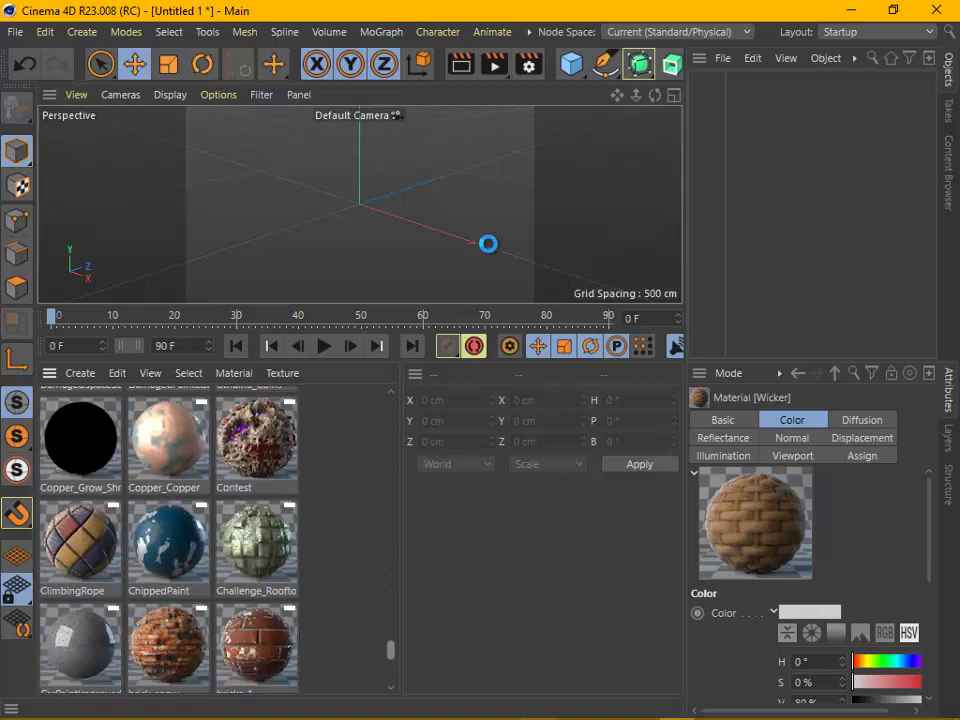
pyautogui.scroll(-2, 168, 540)
pyautogui.scroll(-3, 168, 540)
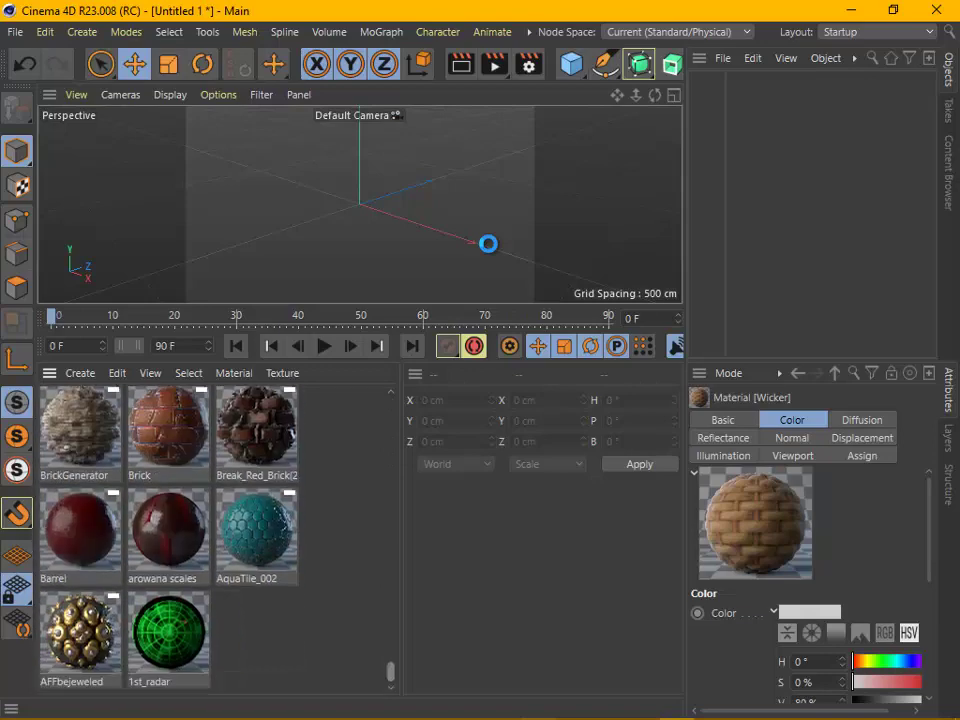
pyautogui.scroll(15, 168, 540)
# Set the brick-pattern material's preview size to Huge and close the editor
pyautogui.doubleClick(80, 430)
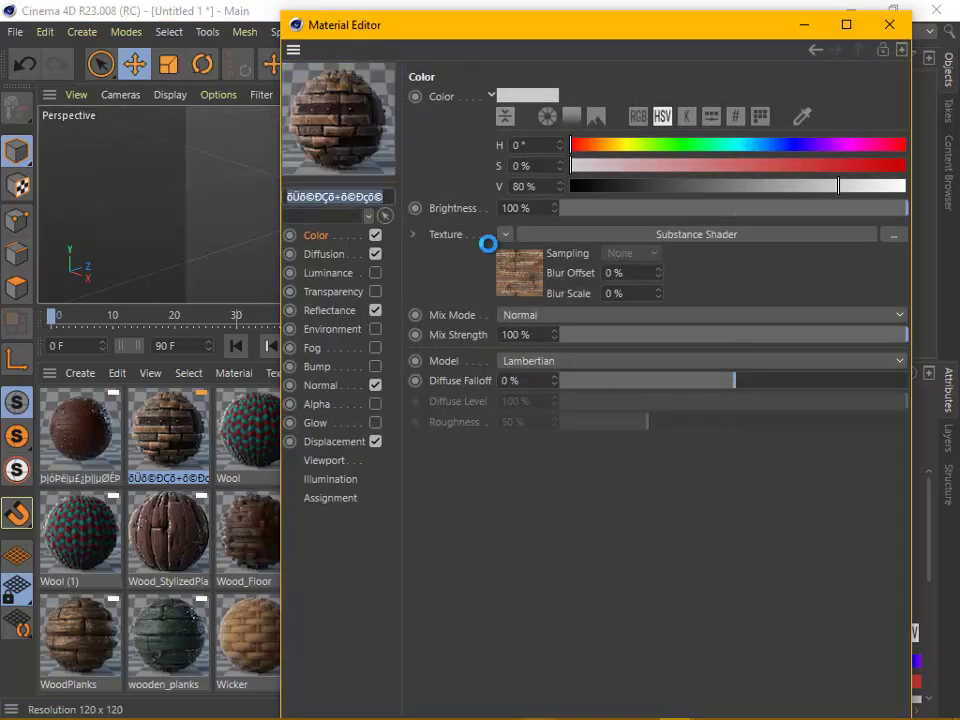
pyautogui.rightClick(352, 137)
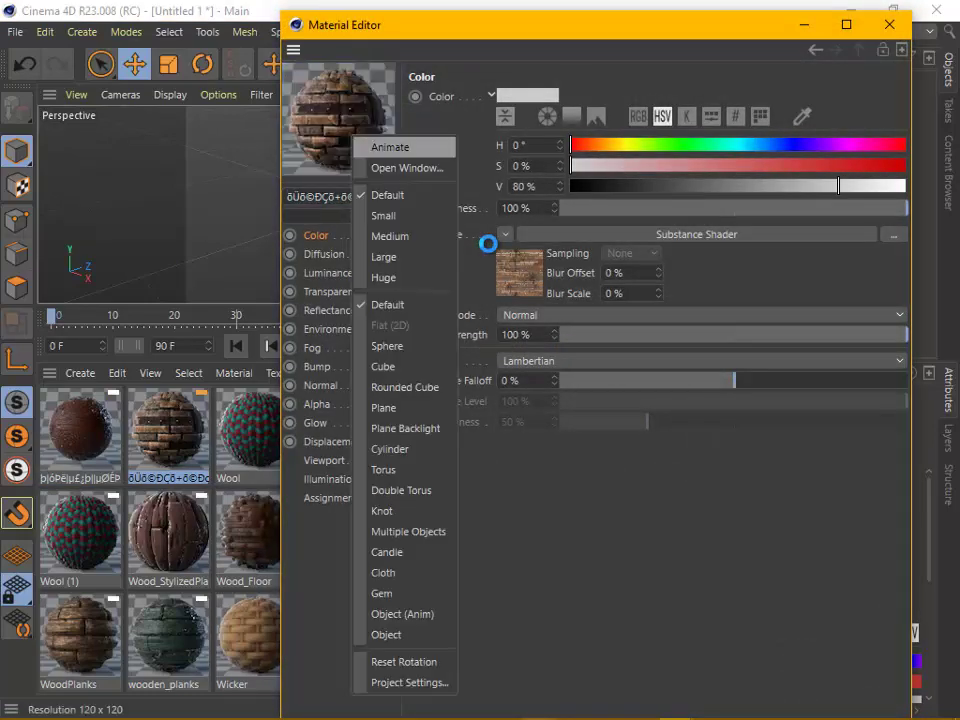
pyautogui.click(383, 277)
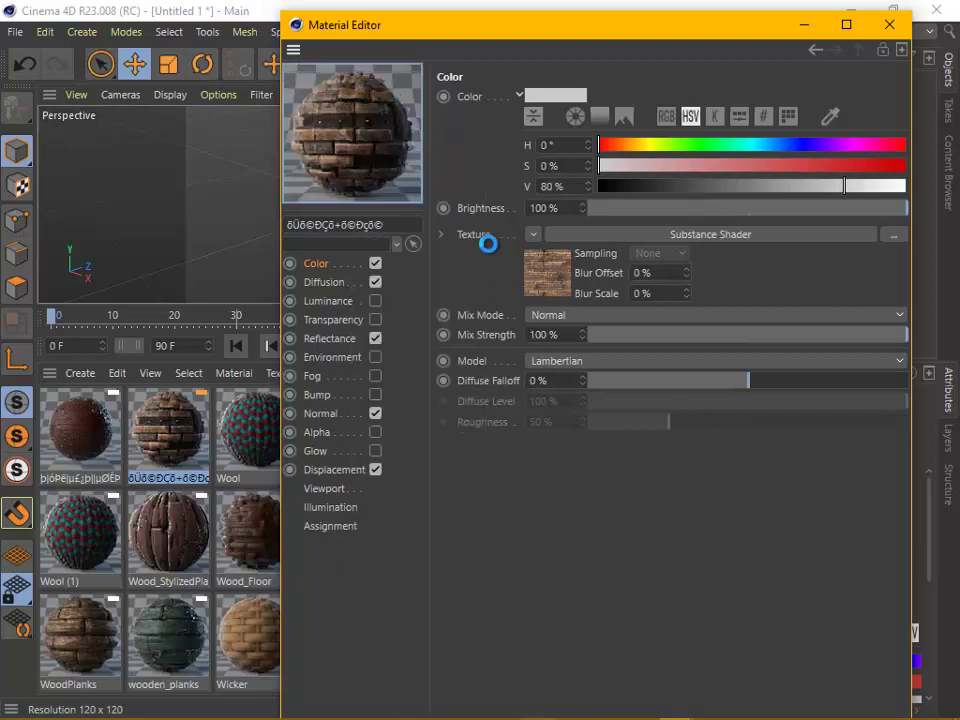
pyautogui.hotkey('alt', 'F4')
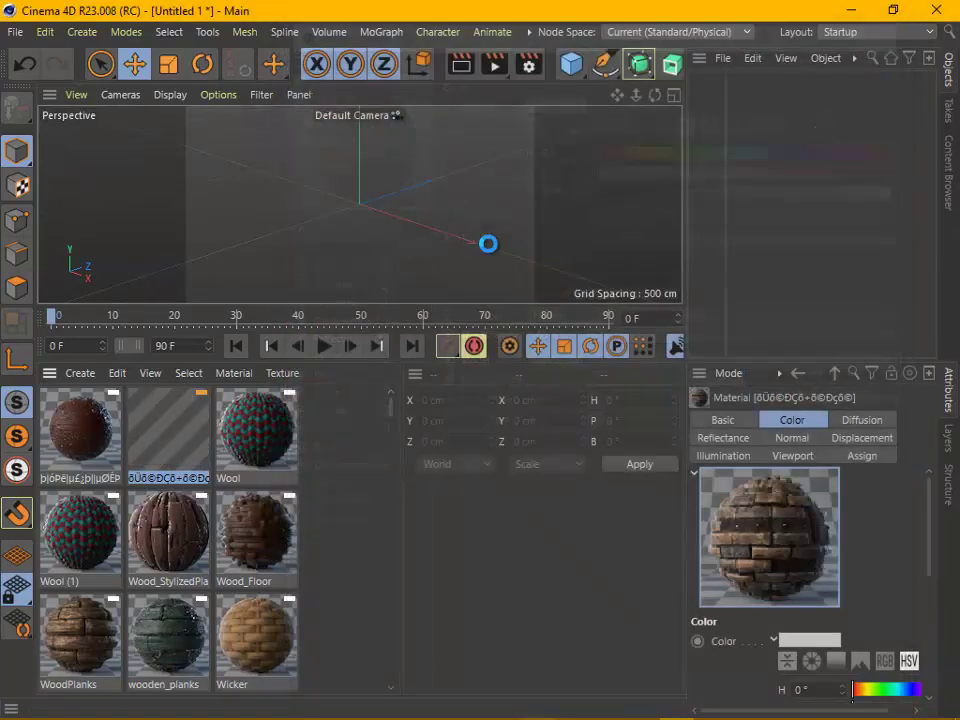
# Set the Wool material's preview size to Large
pyautogui.doubleClick(256, 430)
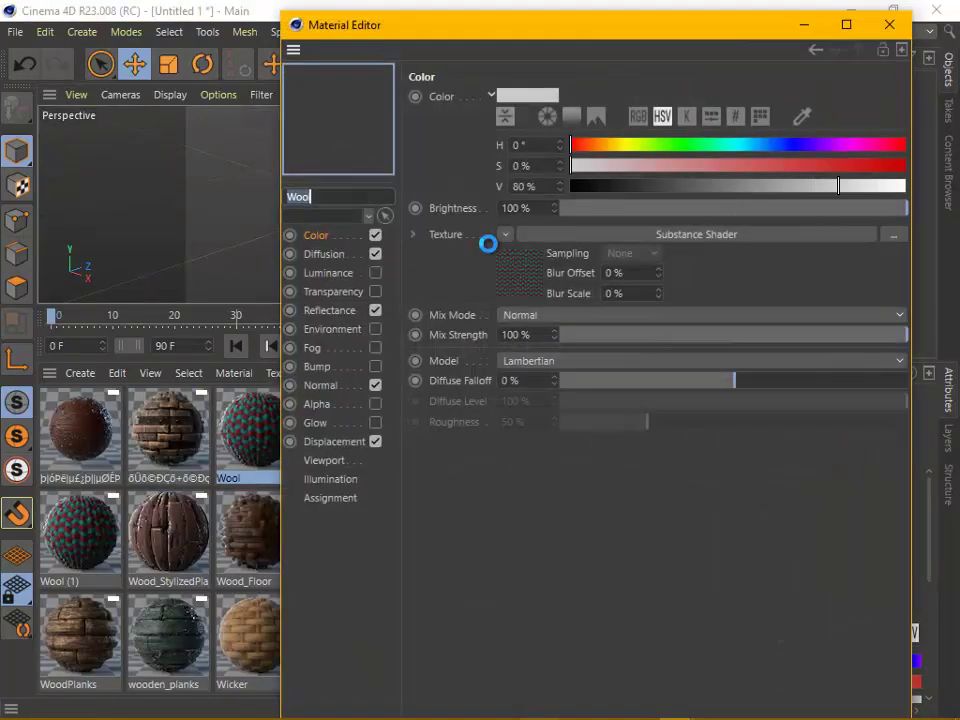
pyautogui.rightClick(336, 131)
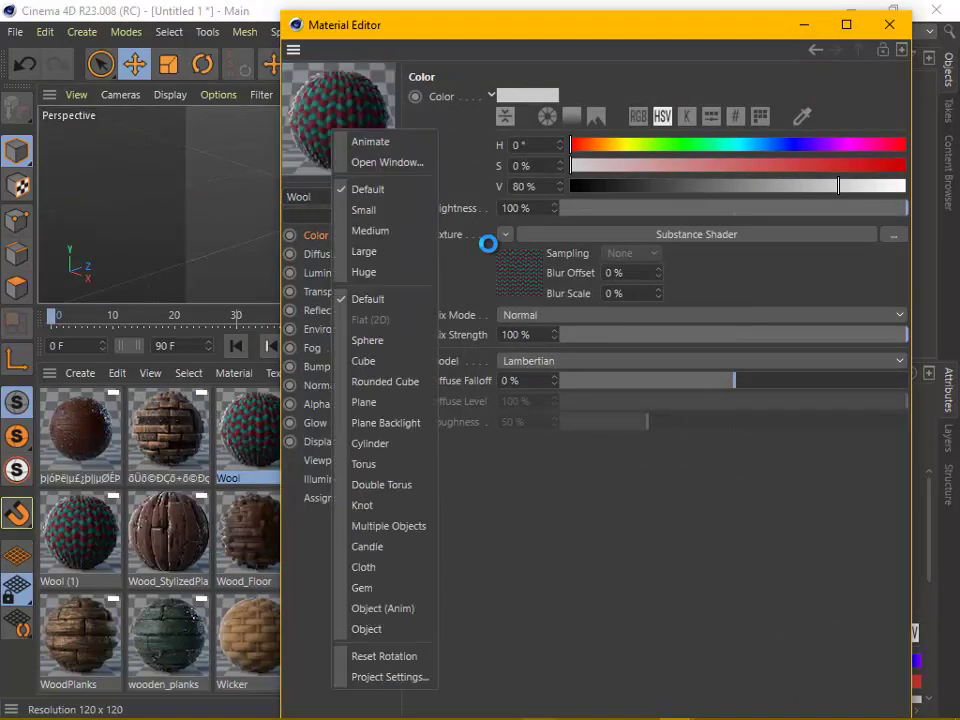
pyautogui.click(364, 251)
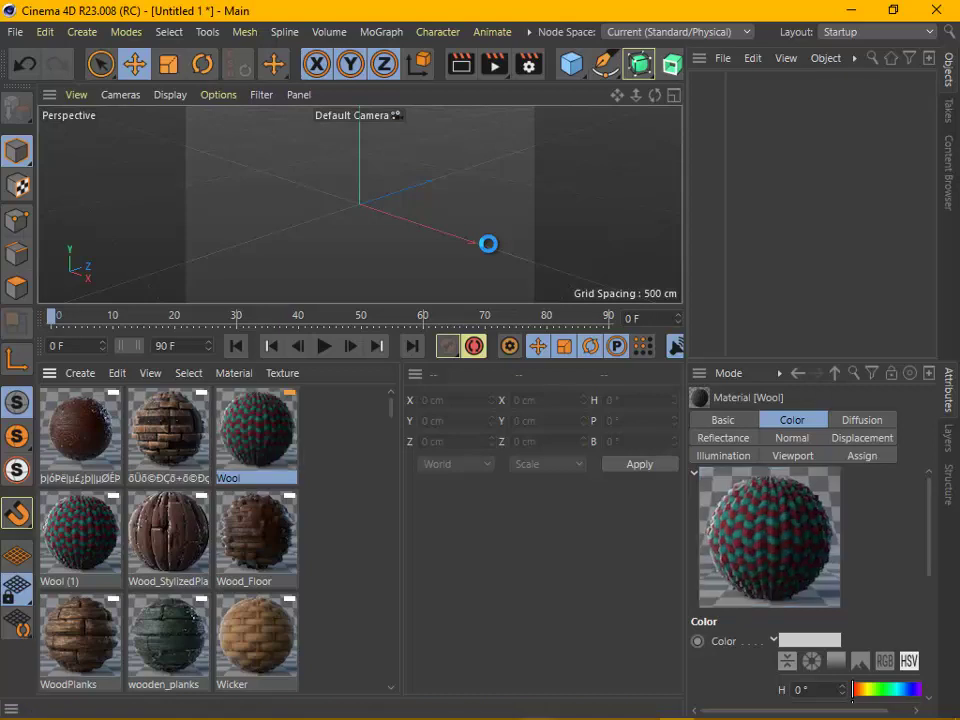
# Add a 'PBR' MoText with 3 cm bevels, apply the Wool material, and render the view
pyautogui.click(381, 31)
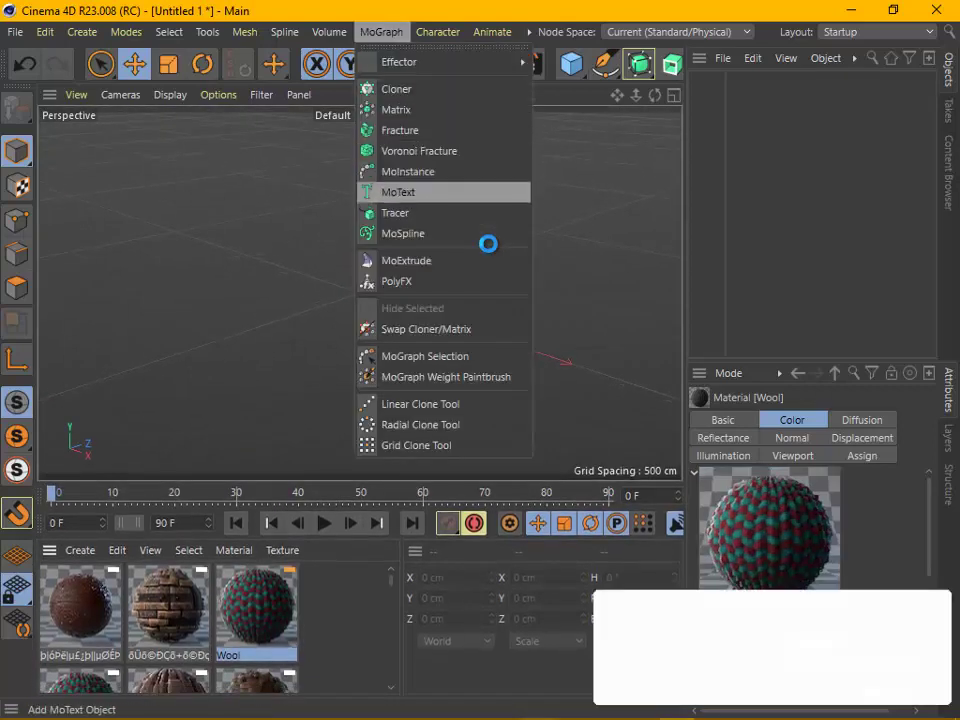
pyautogui.scroll(-2, 488, 244)
pyautogui.write('3')
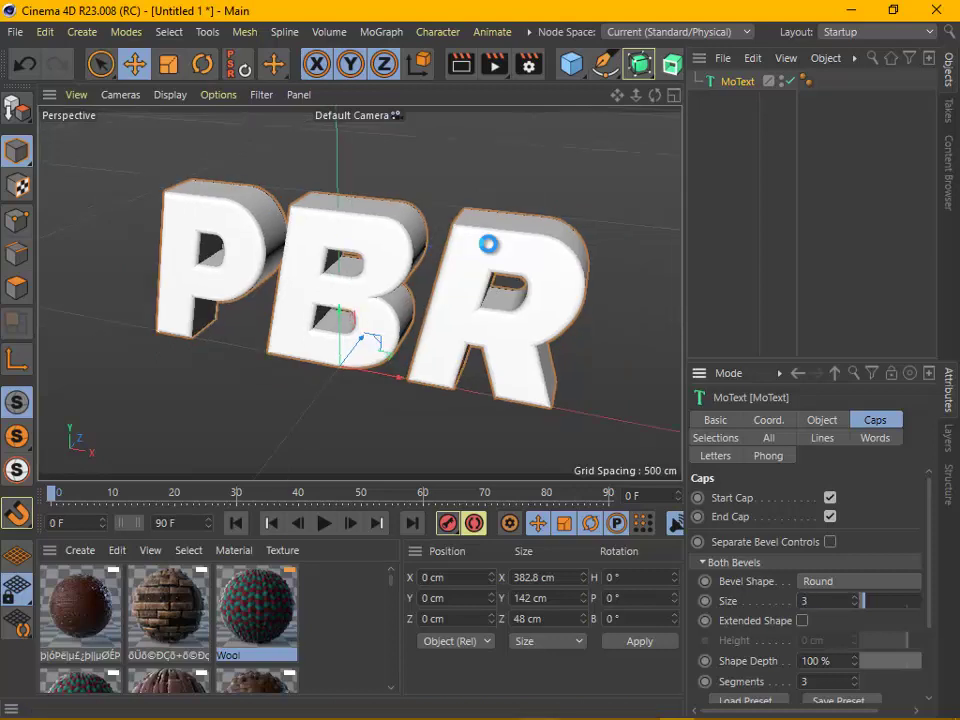
pyautogui.press('Return')
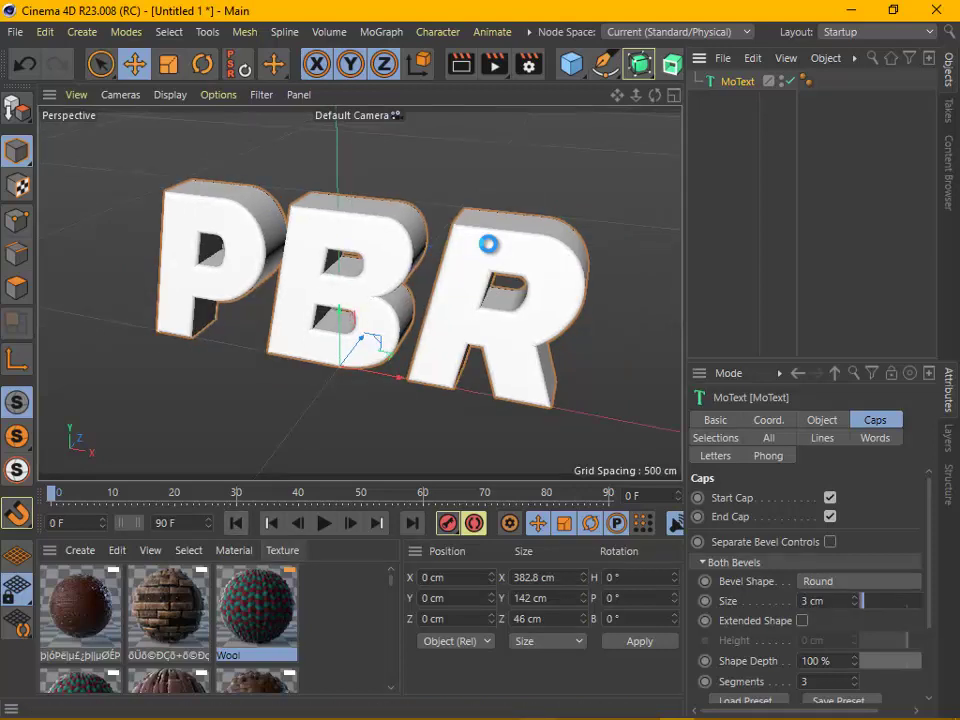
pyautogui.moveTo(256, 610); pyautogui.dragTo(488, 244)
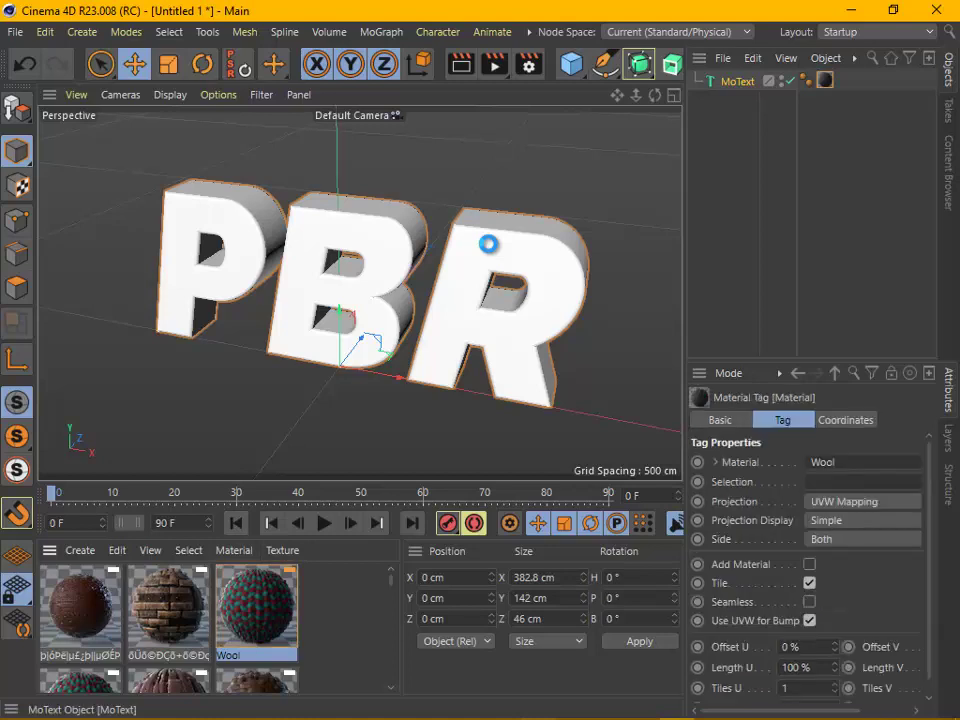
pyautogui.hotkey('ctrl', 'r')
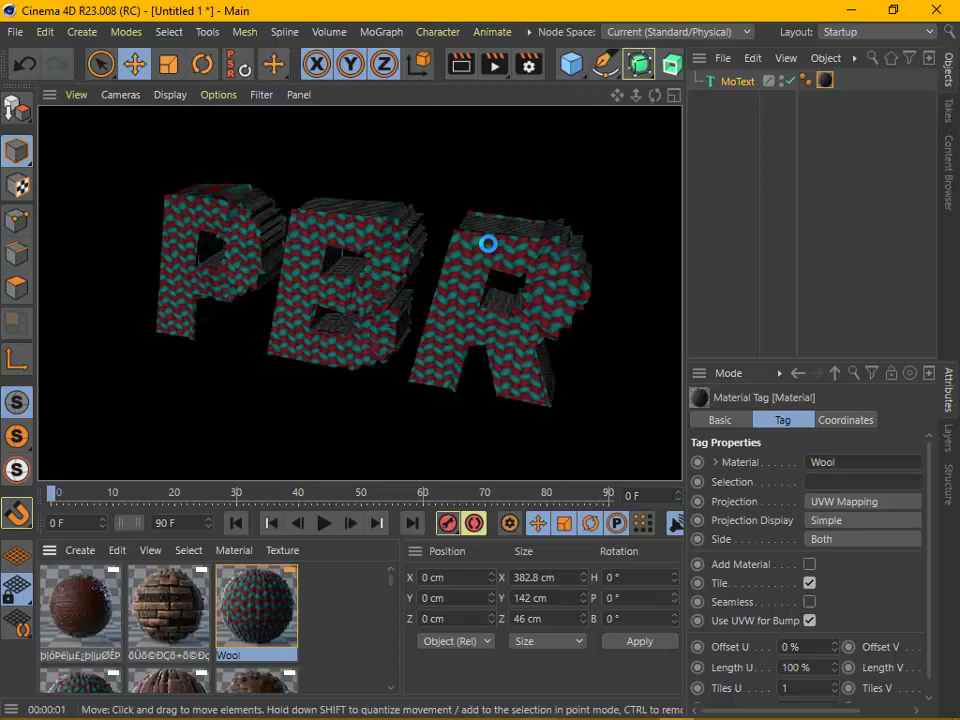
# Orbit so the Wool PBR text faces the camera, re-render, then undo and redo the change
pyautogui.click(488, 244)
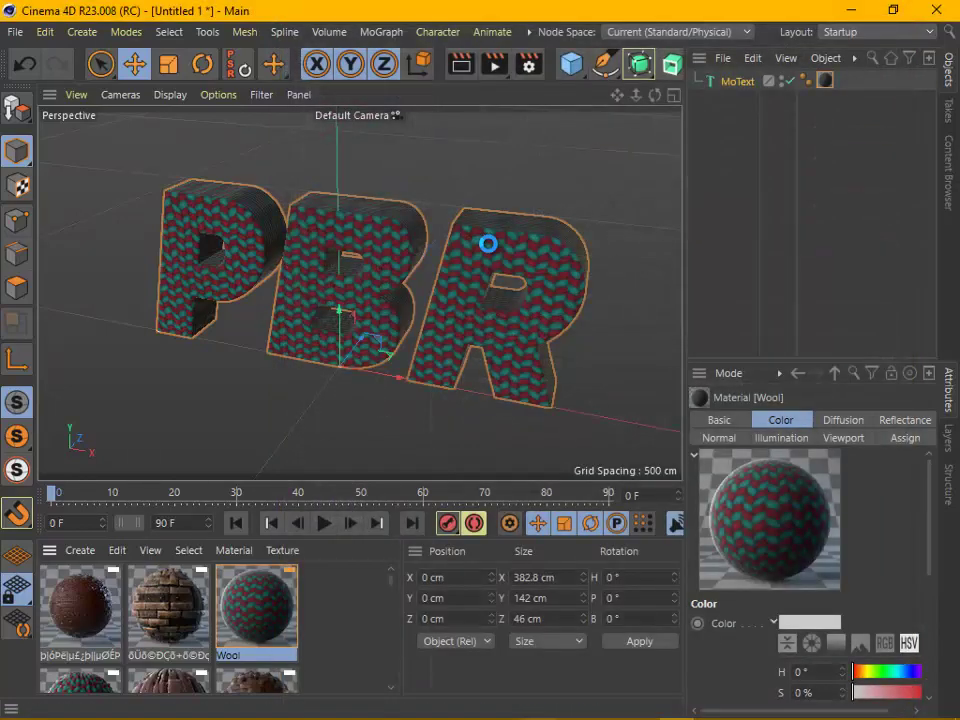
pyautogui.keyDown('alt'); pyautogui.moveTo(488, 244); pyautogui.dragTo(460, 248); pyautogui.keyUp('alt')
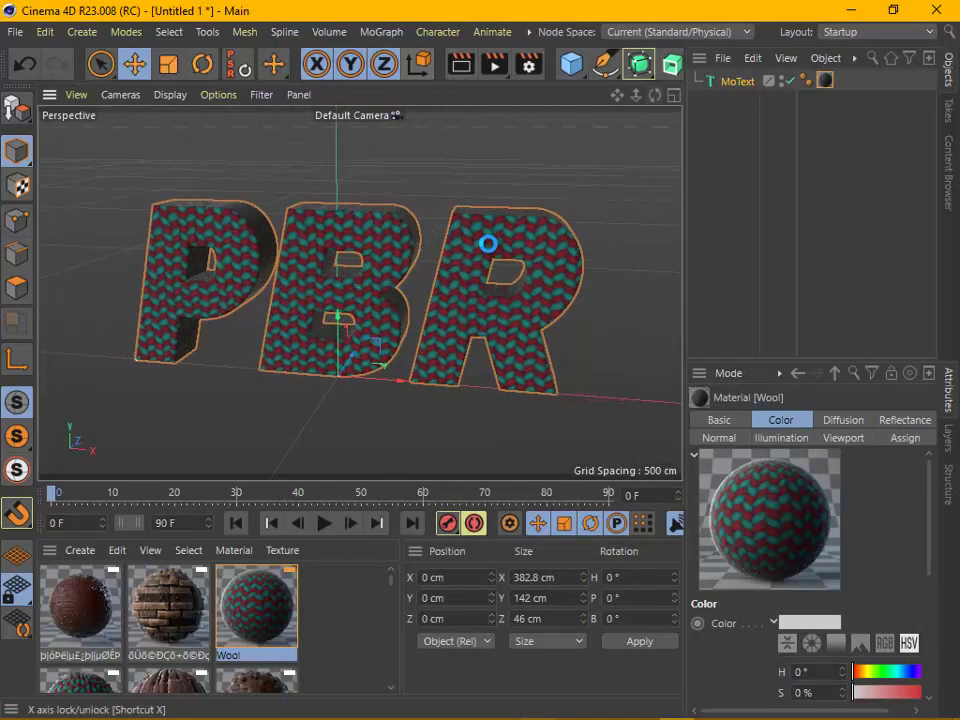
pyautogui.click(461, 64)
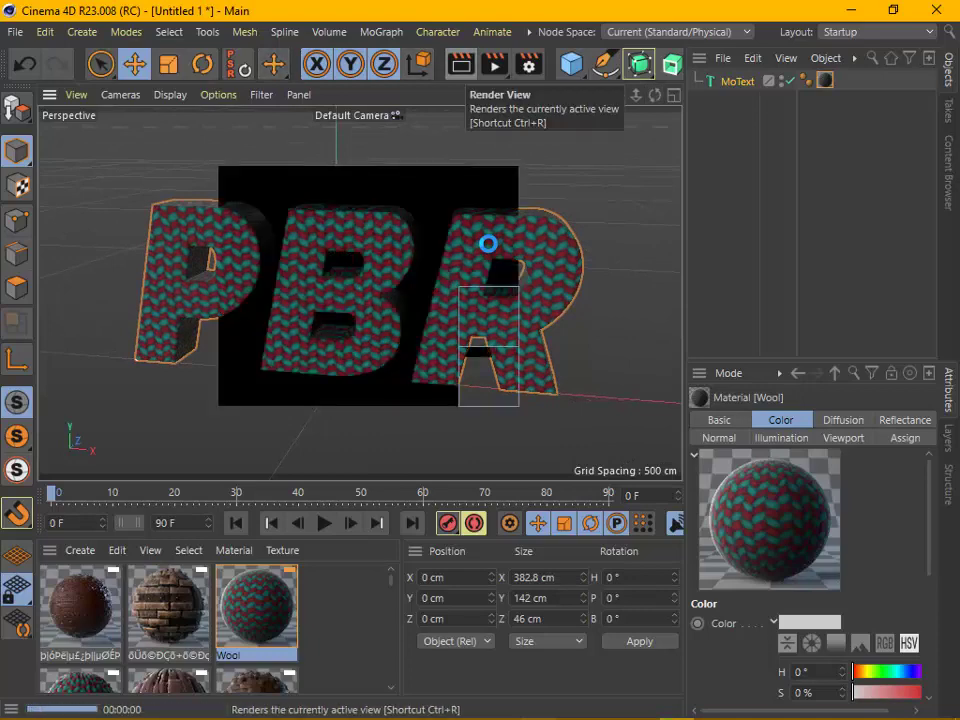
pyautogui.hotkey('ctrl', 'z')
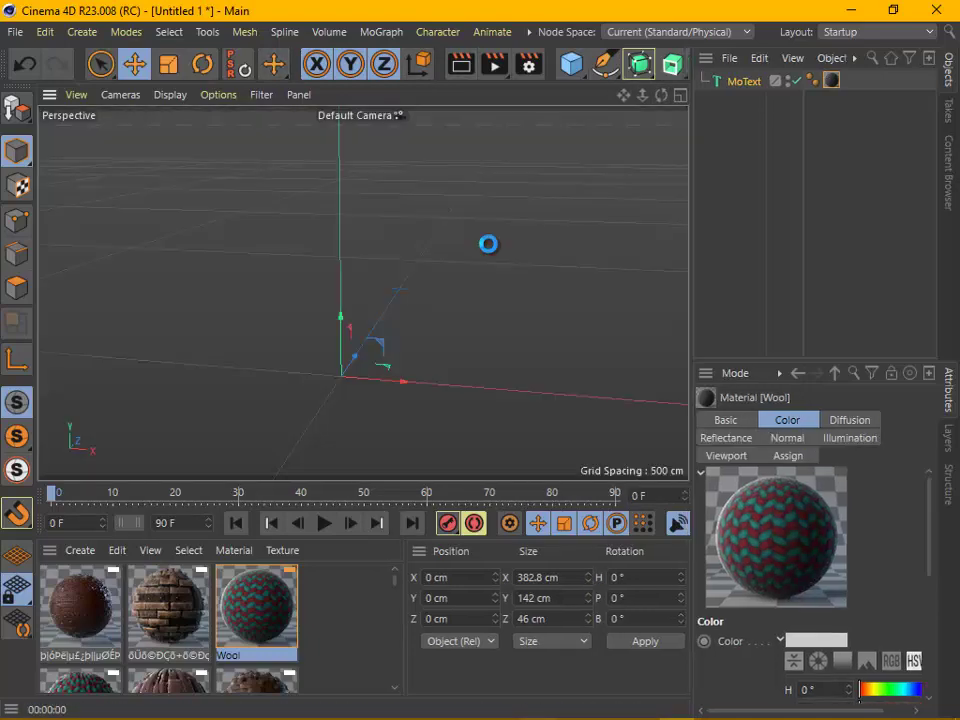
pyautogui.hotkey('ctrl', 'y')
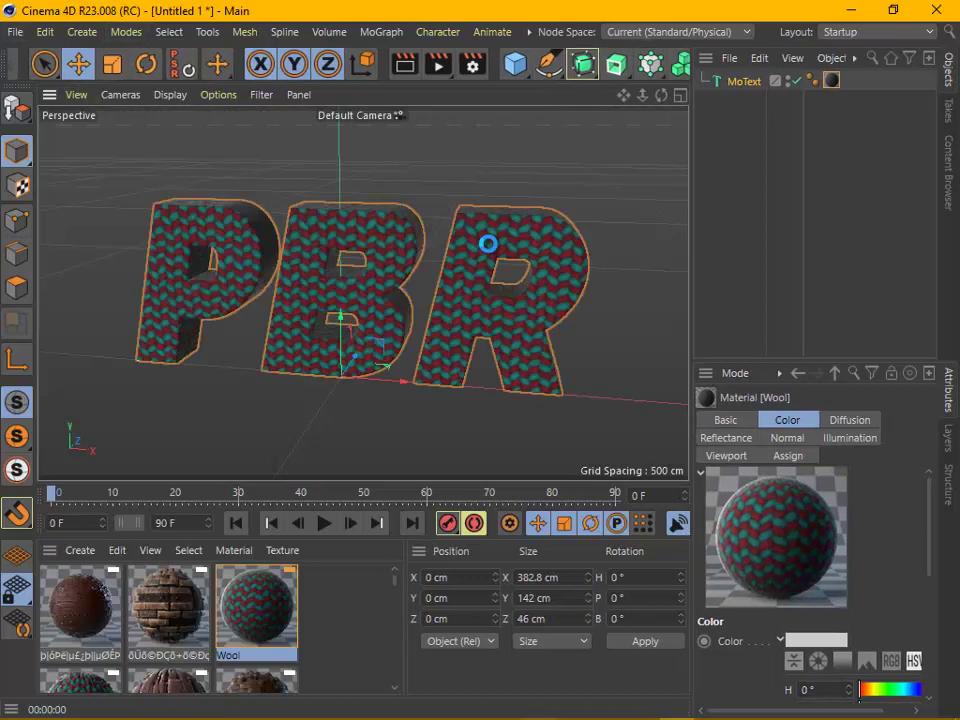
pyautogui.hotkey('ctrl', 'y')
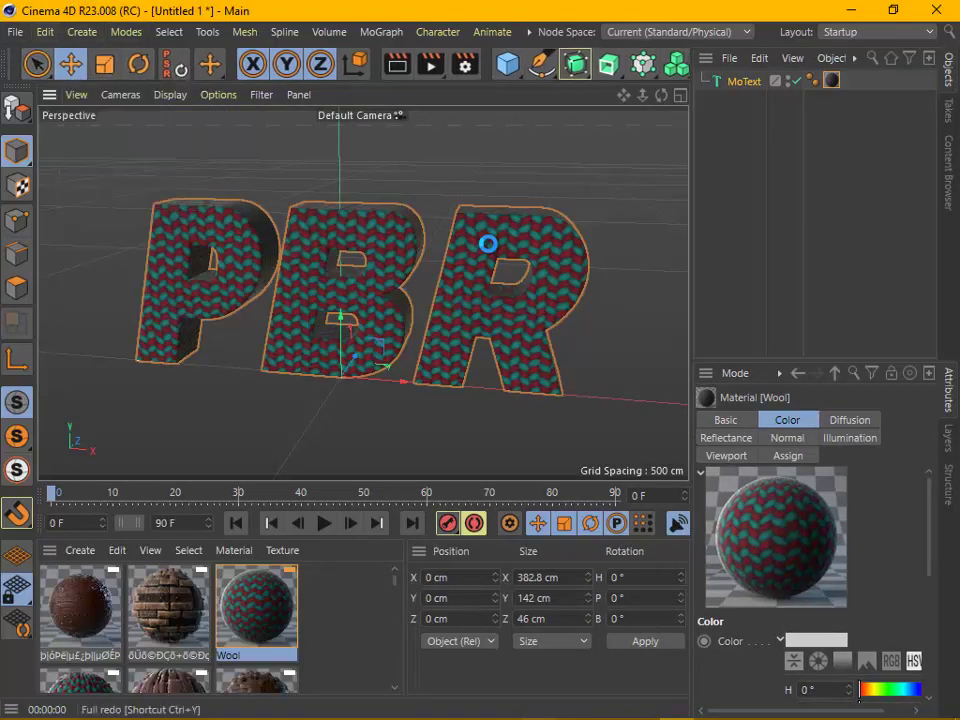
# Add a light to the scene and test-render the wool-covered text
pyautogui.hotkey('ctrl', 'y')
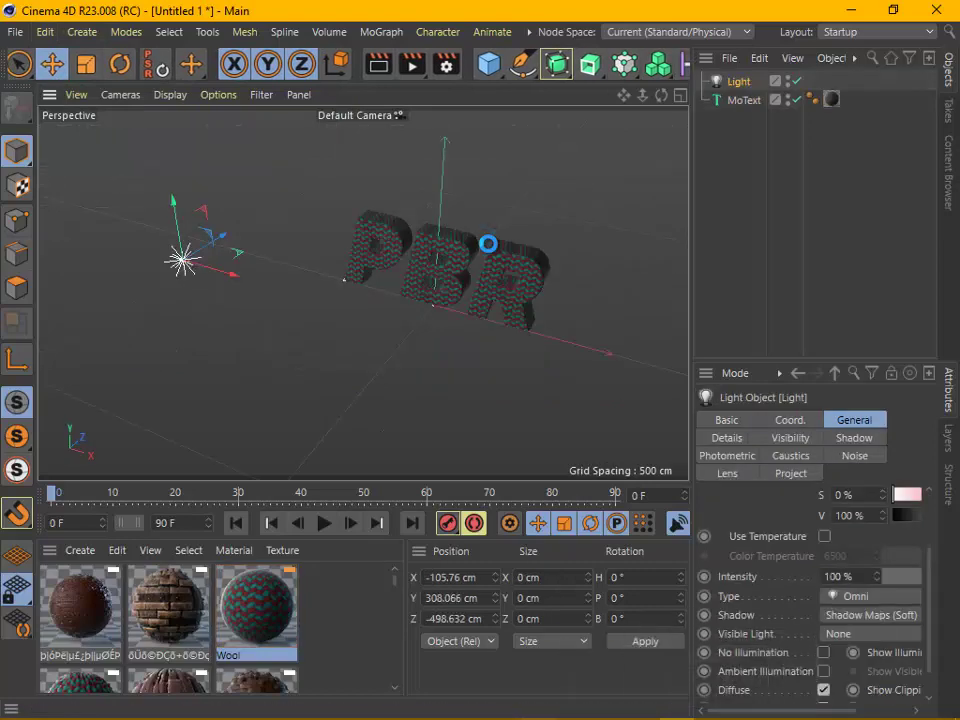
pyautogui.scroll(3, 487, 243)
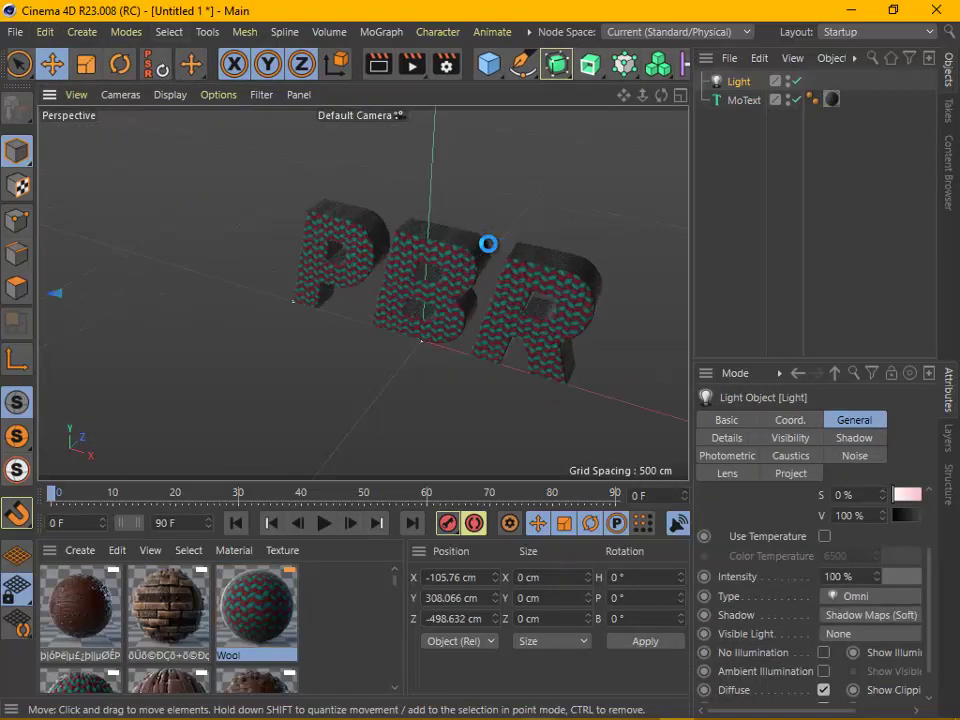
pyautogui.hotkey('ctrl', 'r')
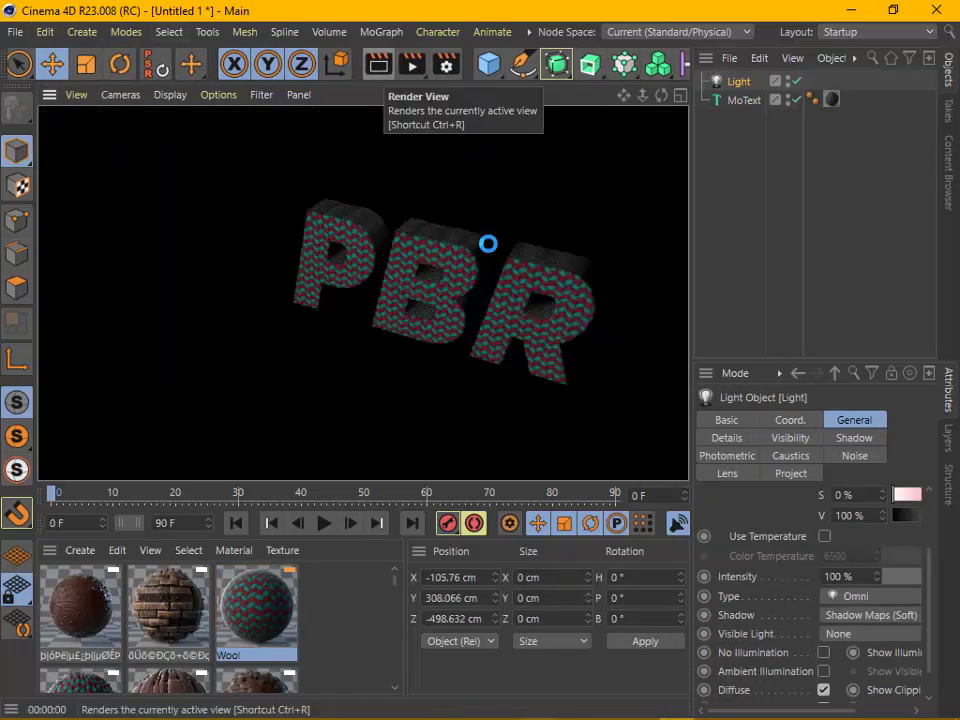
# Set the Wool tag to Cubic projection with Seamless tiling and test-render
pyautogui.click(831, 99)
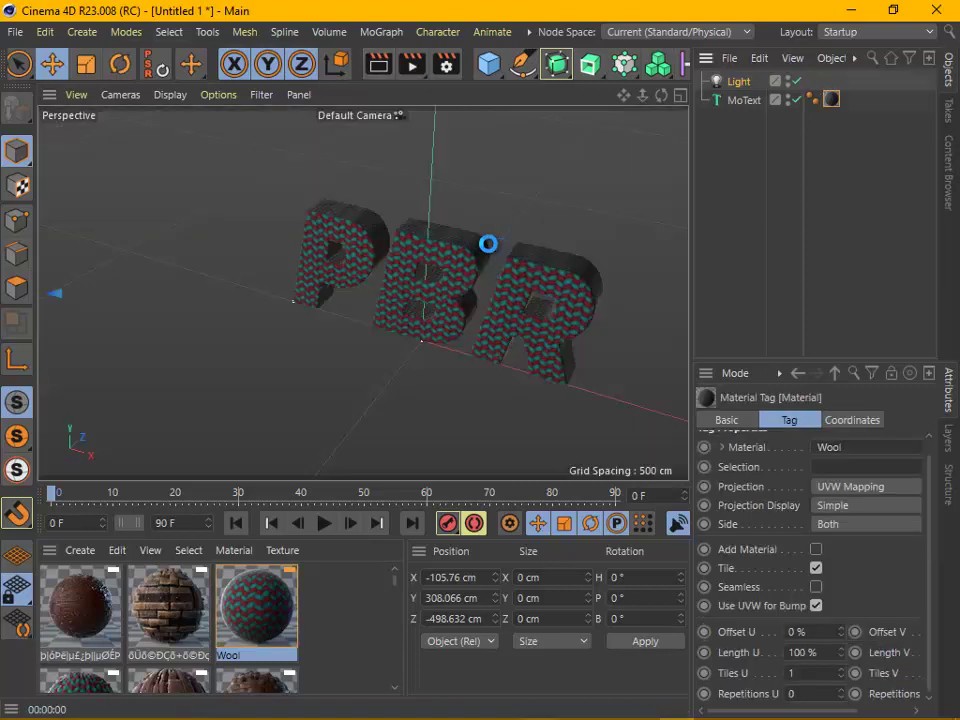
pyautogui.click(866, 486)
pyautogui.click(760, 566)
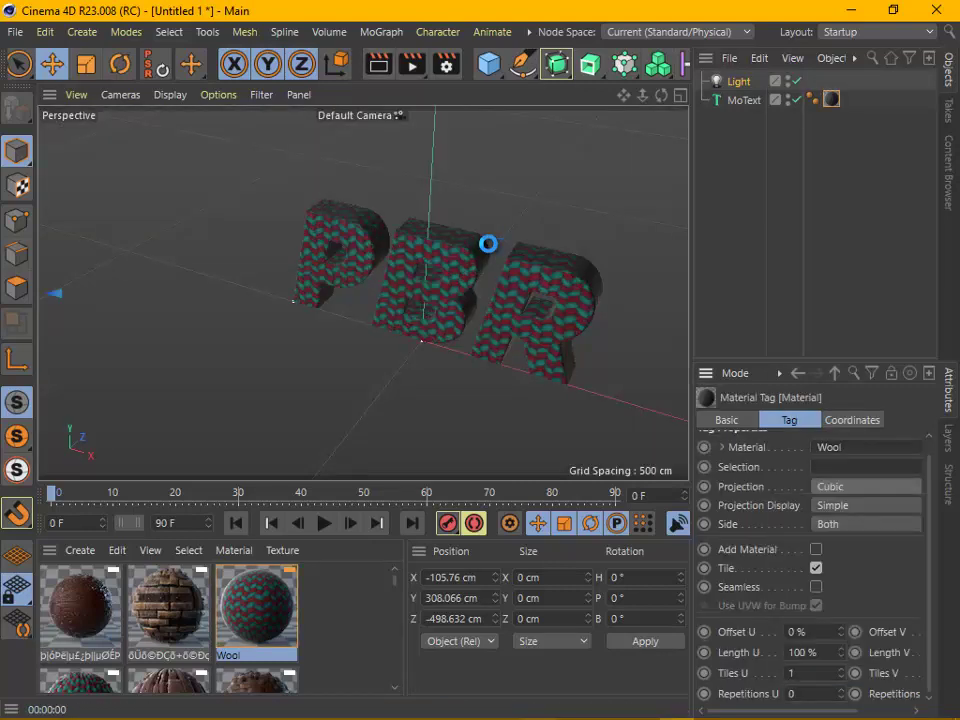
pyautogui.click(816, 586)
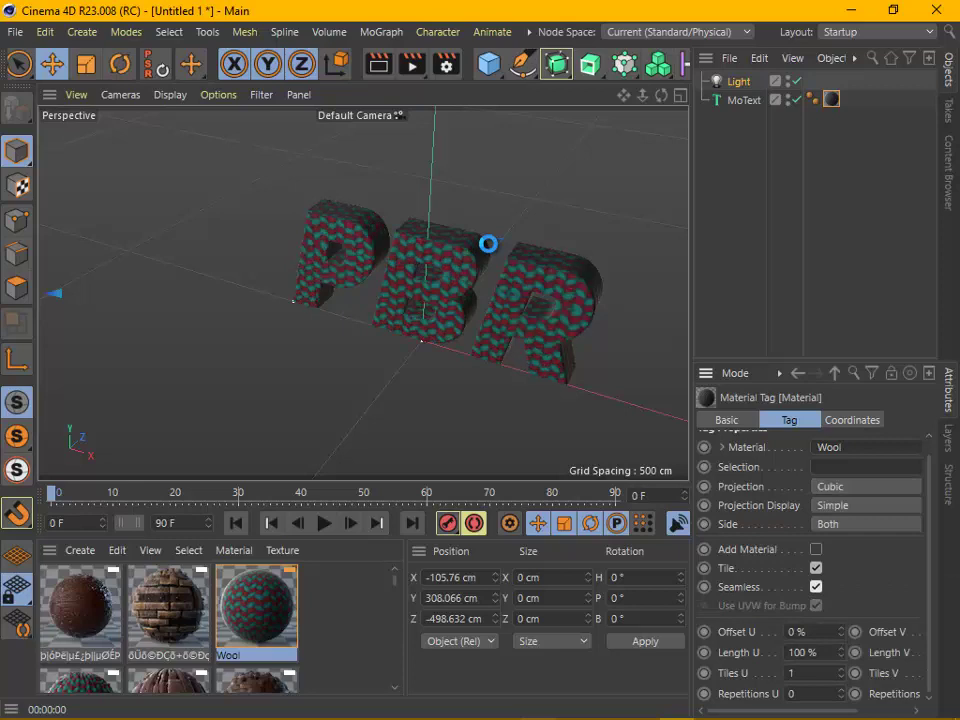
pyautogui.scroll(5, 400, 280)
pyautogui.scroll(-5, 364, 289)
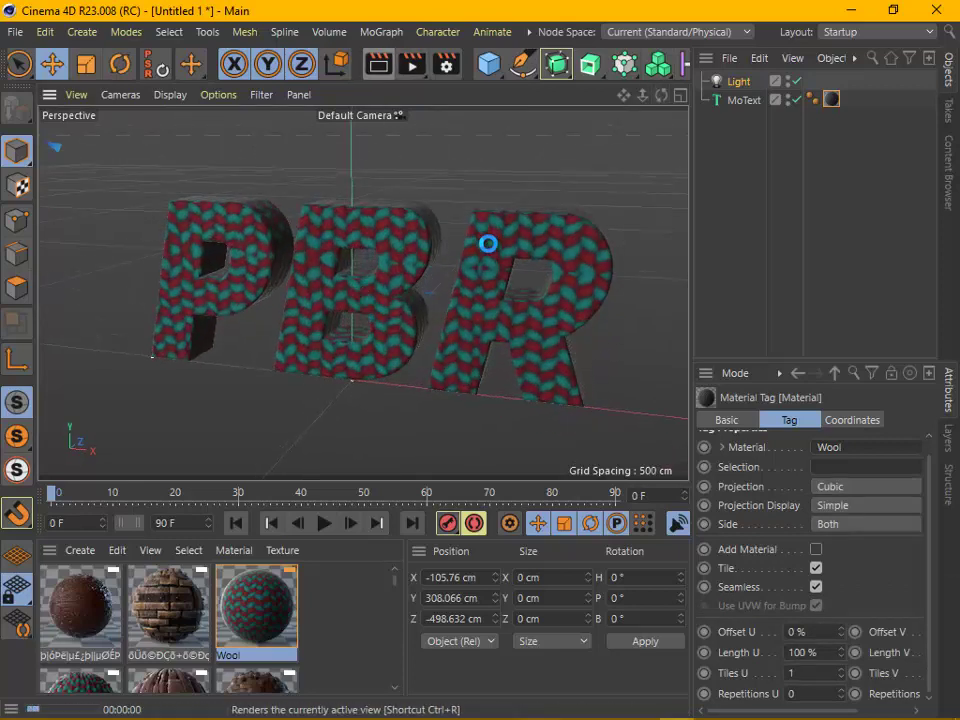
pyautogui.click(378, 64)
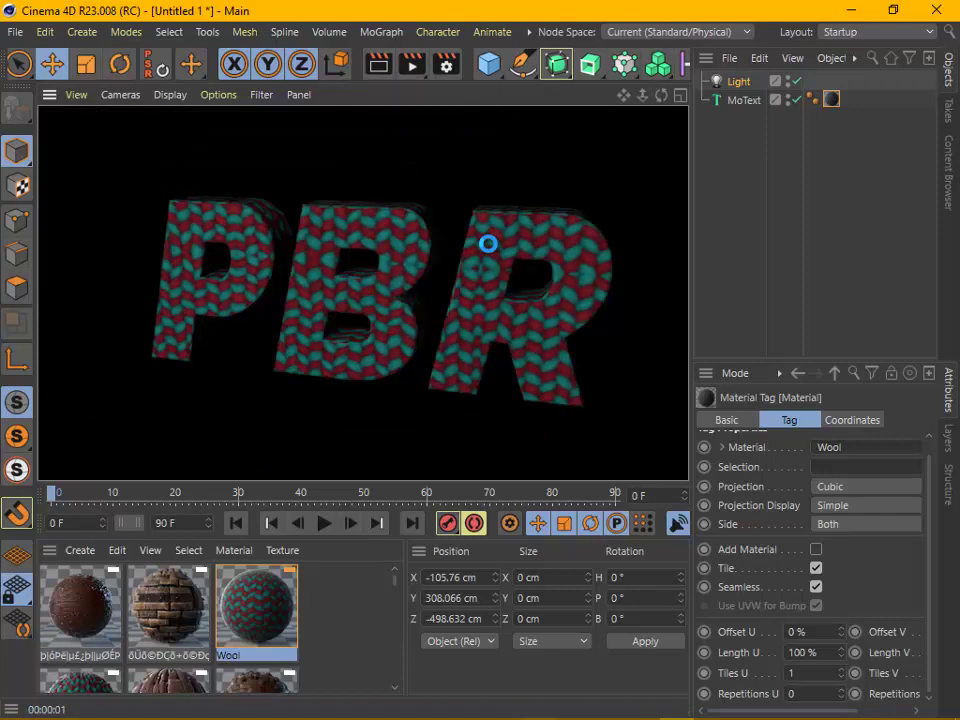
# Test-render with Flat projection and Seamless off, then return projection to Cubic
pyautogui.click(866, 486)
pyautogui.click(780, 546)
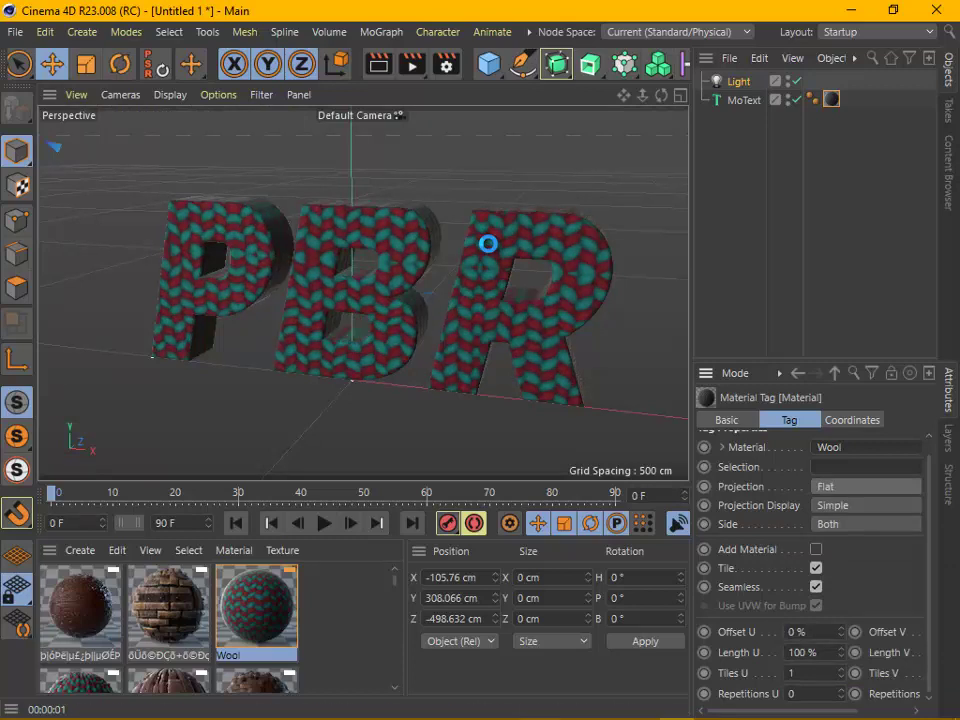
pyautogui.click(816, 586)
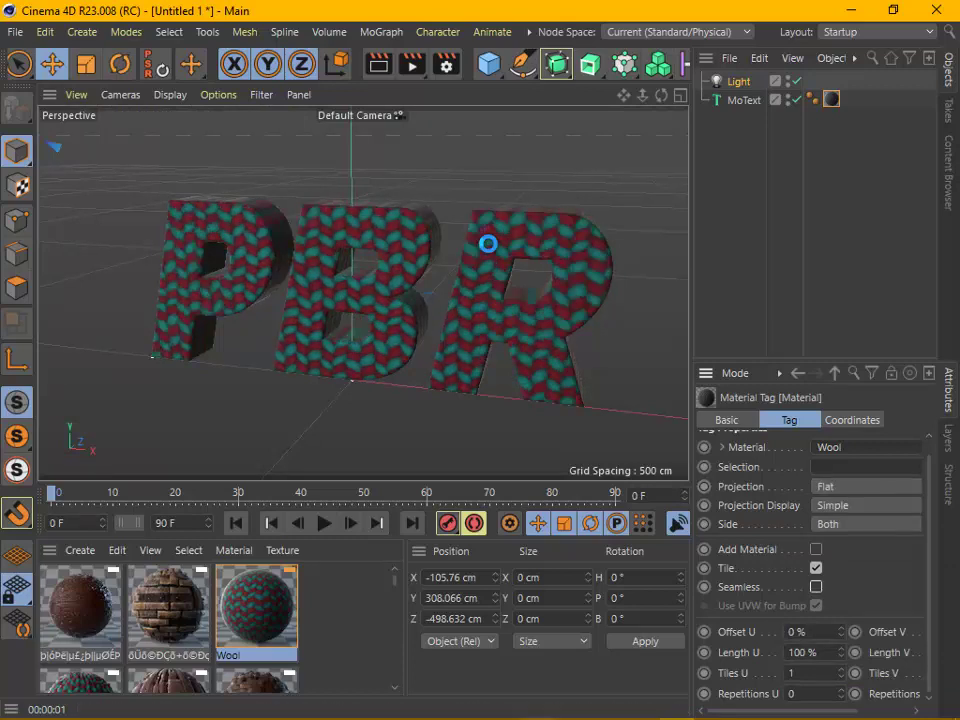
pyautogui.click(411, 64)
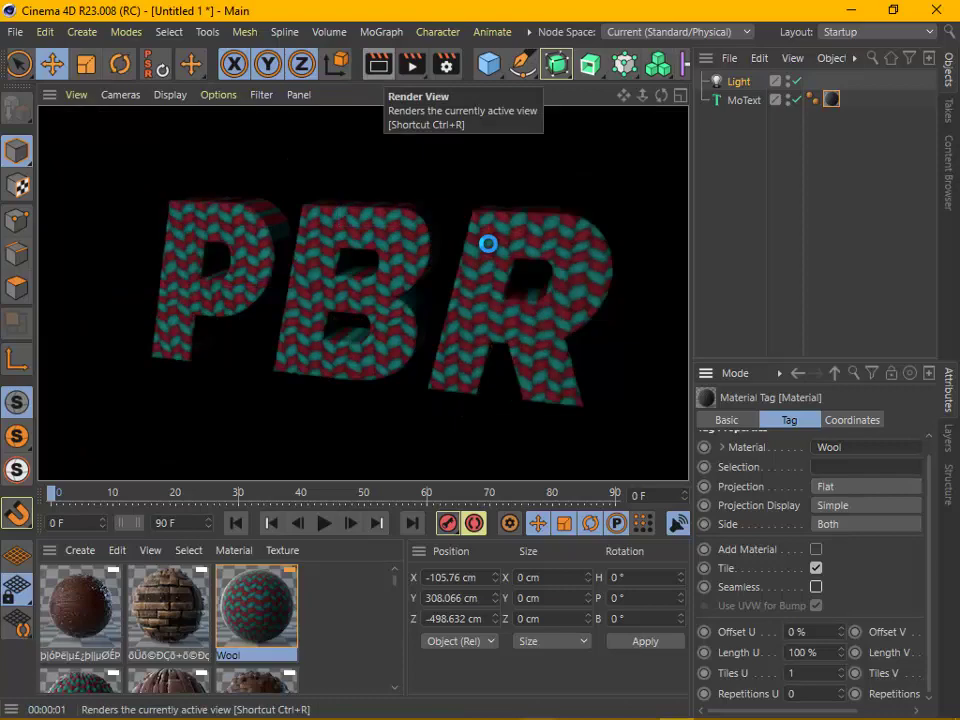
pyautogui.click(866, 486)
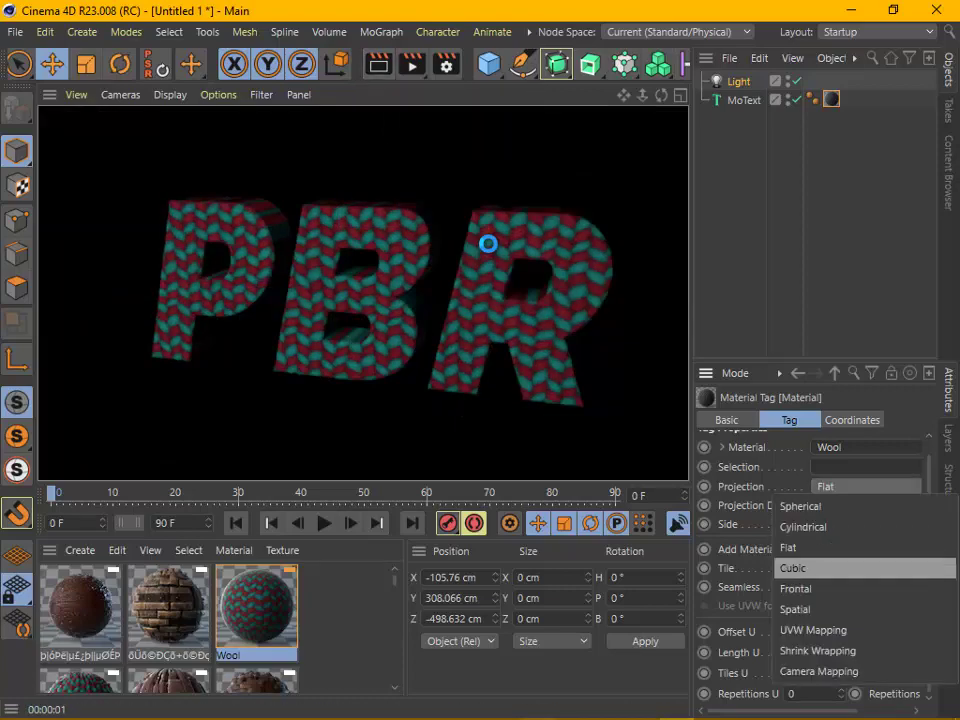
pyautogui.click(793, 567)
pyautogui.keyDown('alt'); pyautogui.moveTo(330, 330); pyautogui.dragTo(355, 336); pyautogui.keyUp('alt')
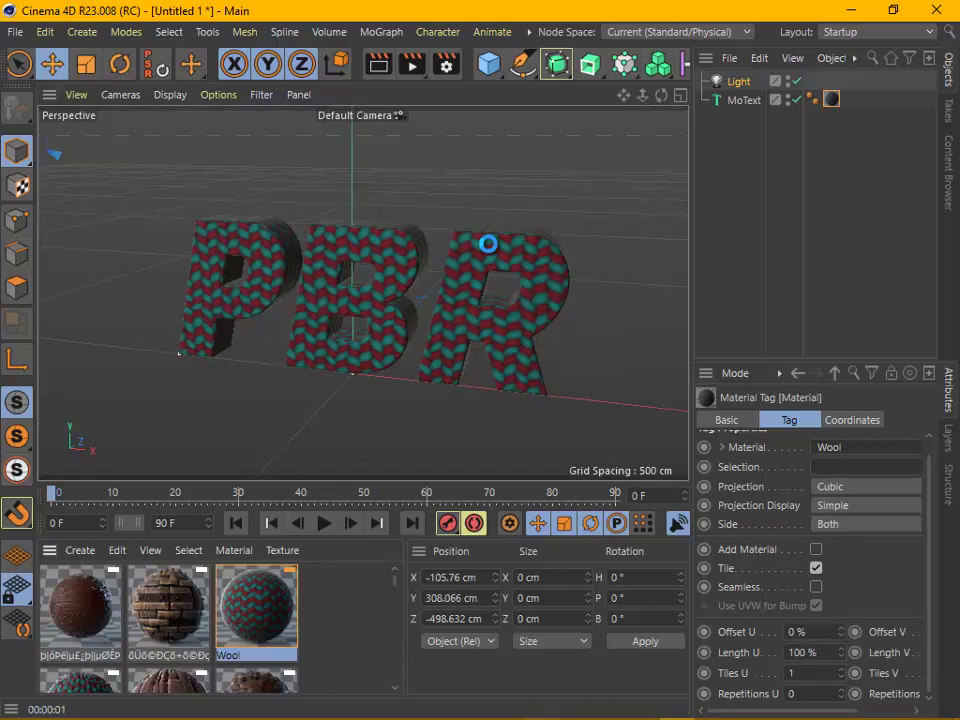
# Apply the brick material to the PBR text, inspect its settings, and test-render the brick letters
pyautogui.moveTo(168, 605); pyautogui.dragTo(831, 99)
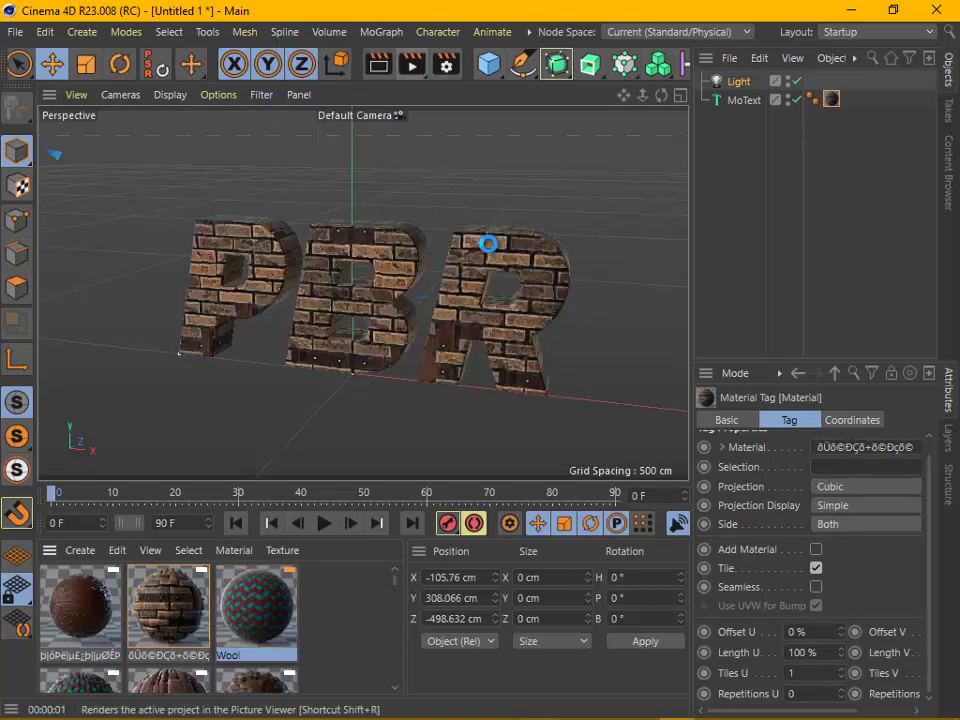
pyautogui.hotkey('ctrl', 'r')
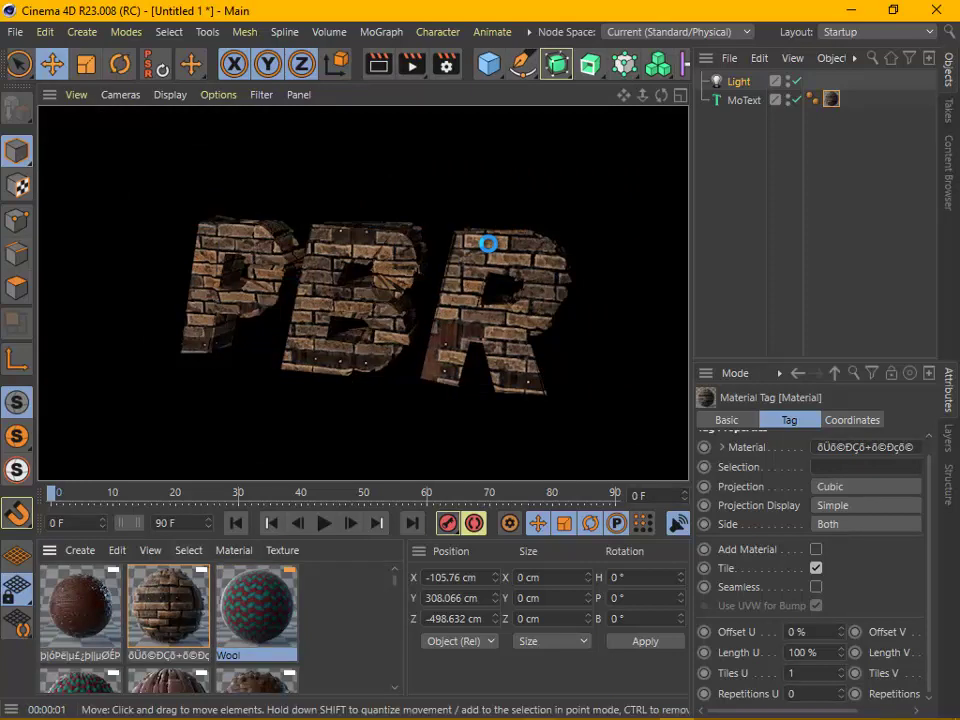
pyautogui.click(168, 610)
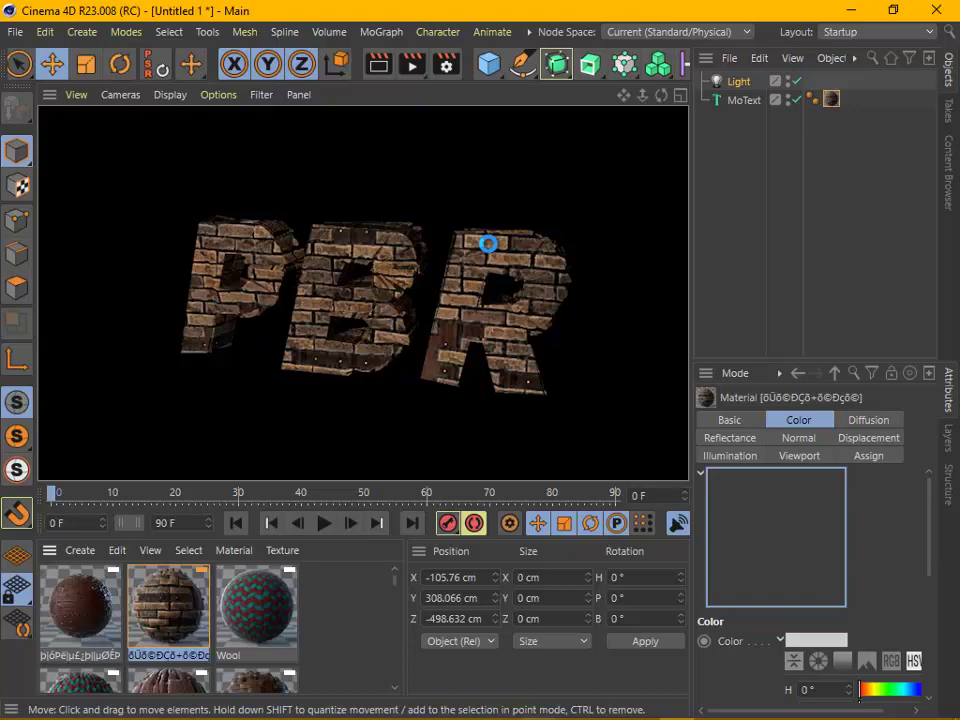
pyautogui.click(487, 244)
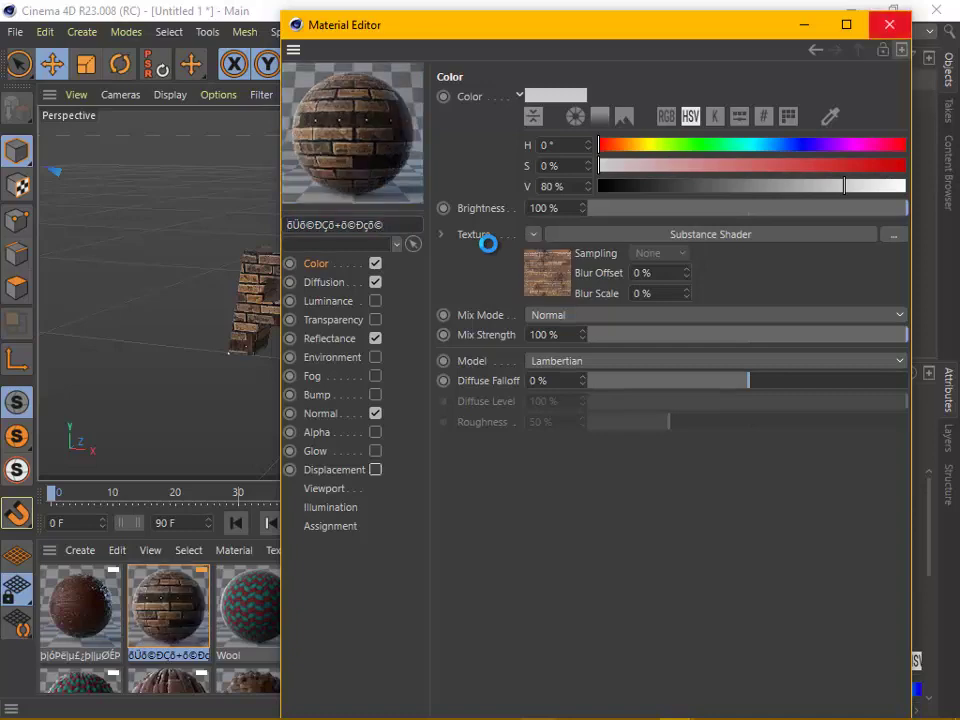
pyautogui.click(889, 24)
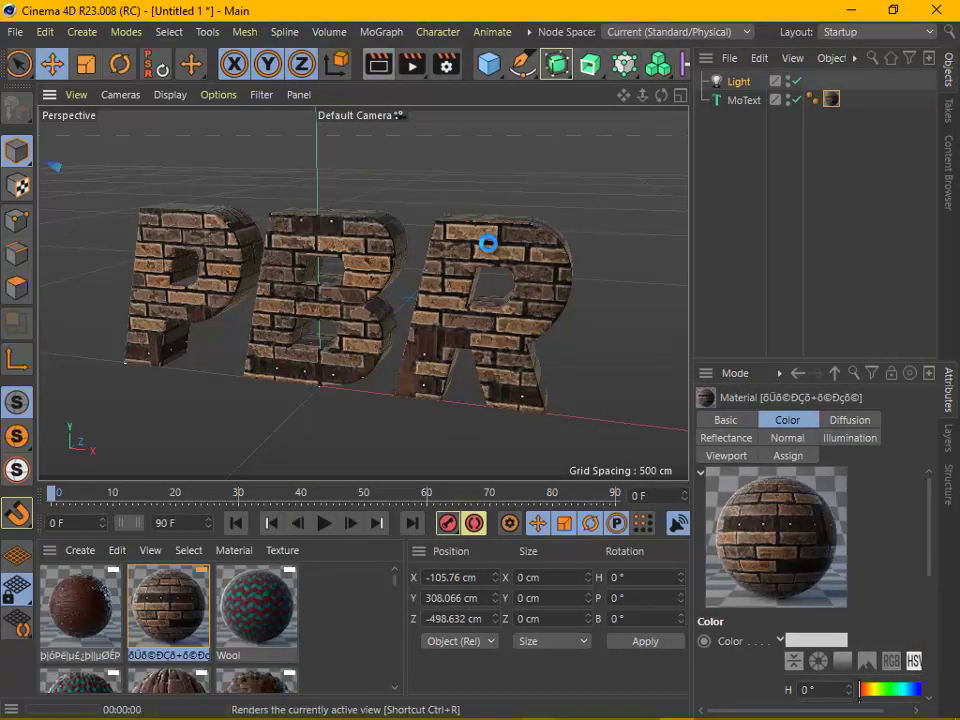
pyautogui.click(411, 64)
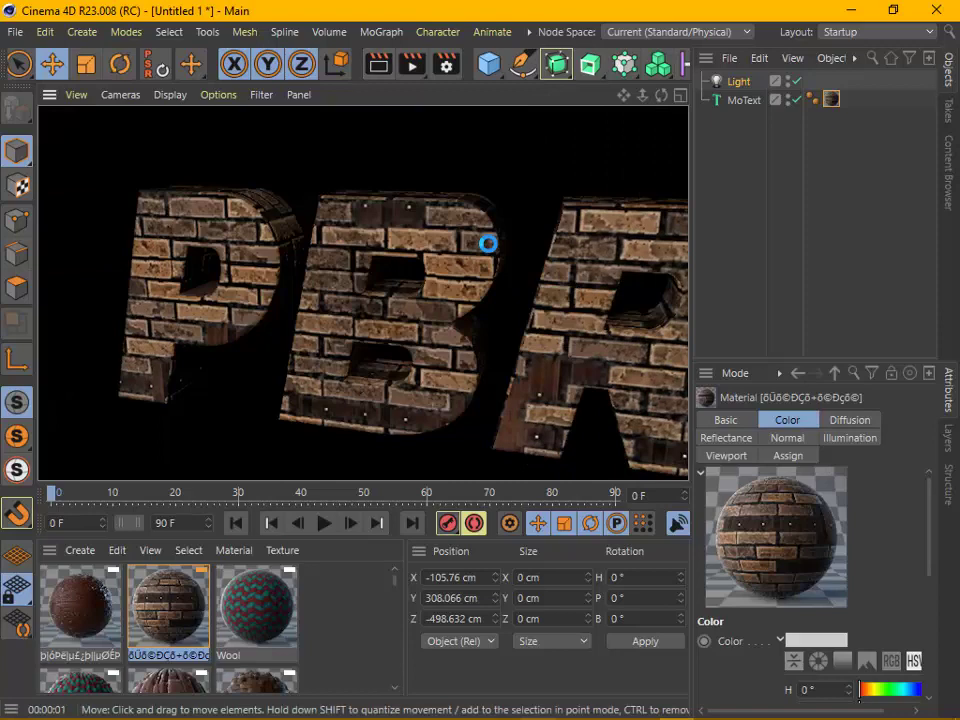
pyautogui.scroll(-5, 215, 620)
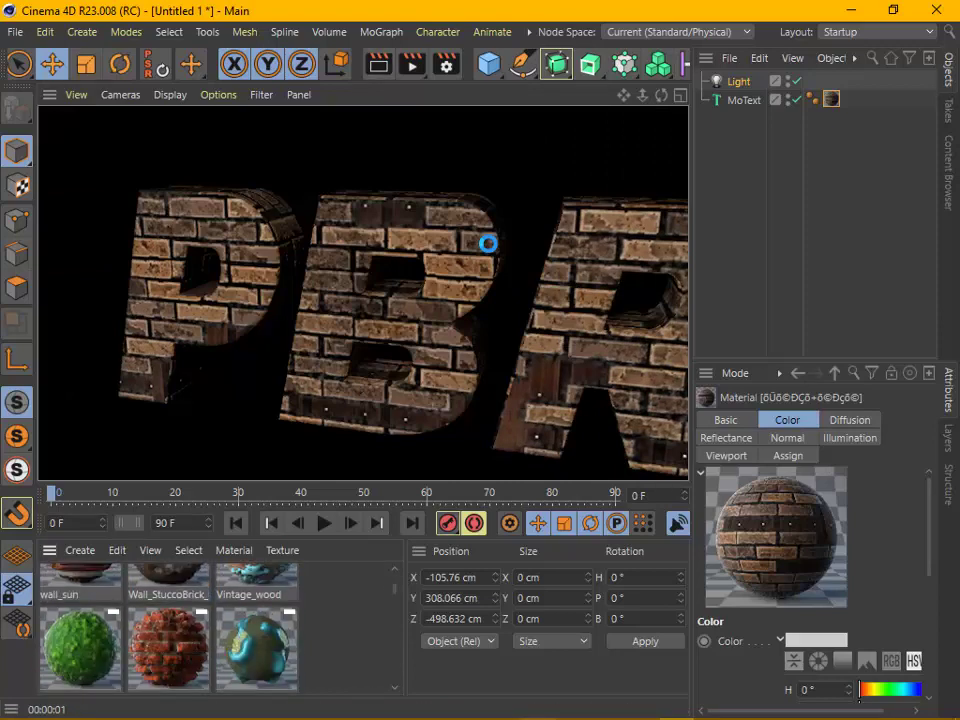
# Apply the Turquoise material to the PBR text and test-render it
pyautogui.moveTo(256, 648); pyautogui.dragTo(488, 243)
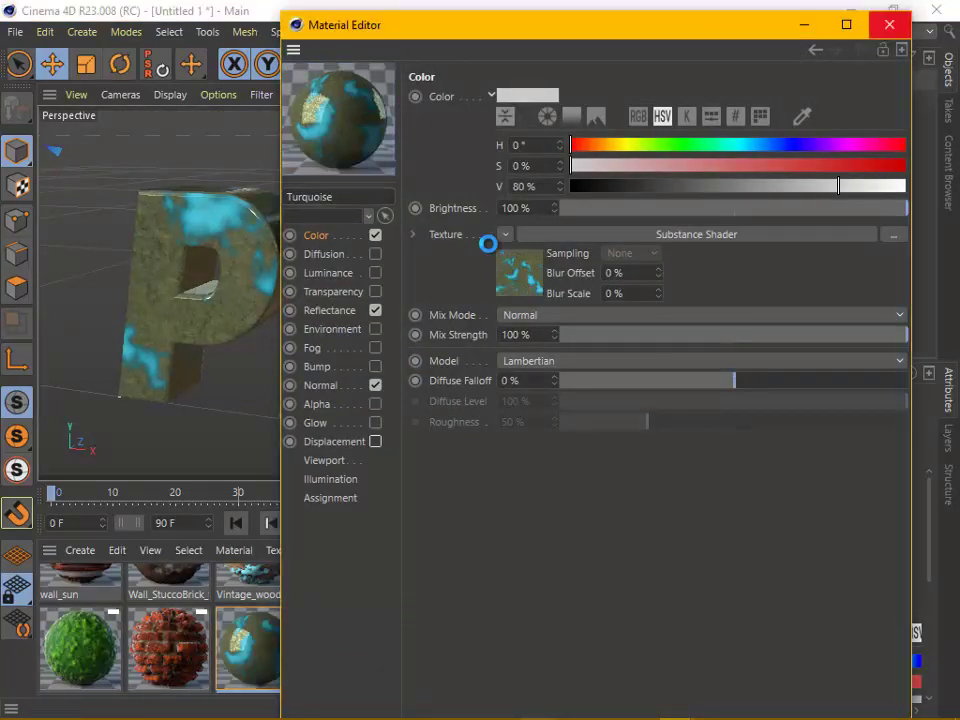
pyautogui.click(889, 24)
pyautogui.click(412, 64)
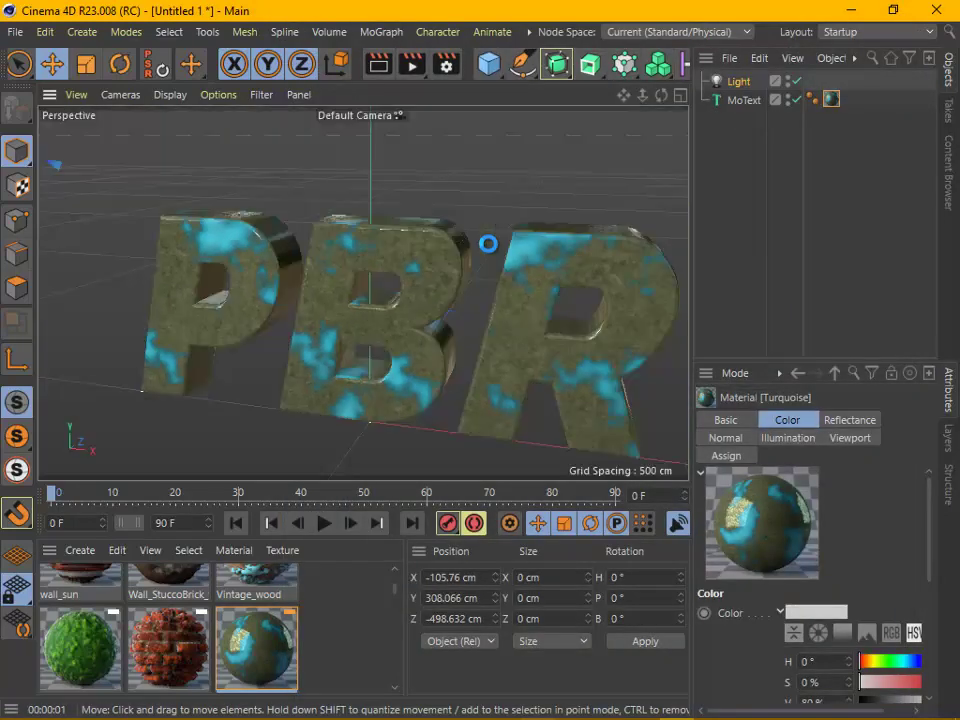
pyautogui.click(488, 243)
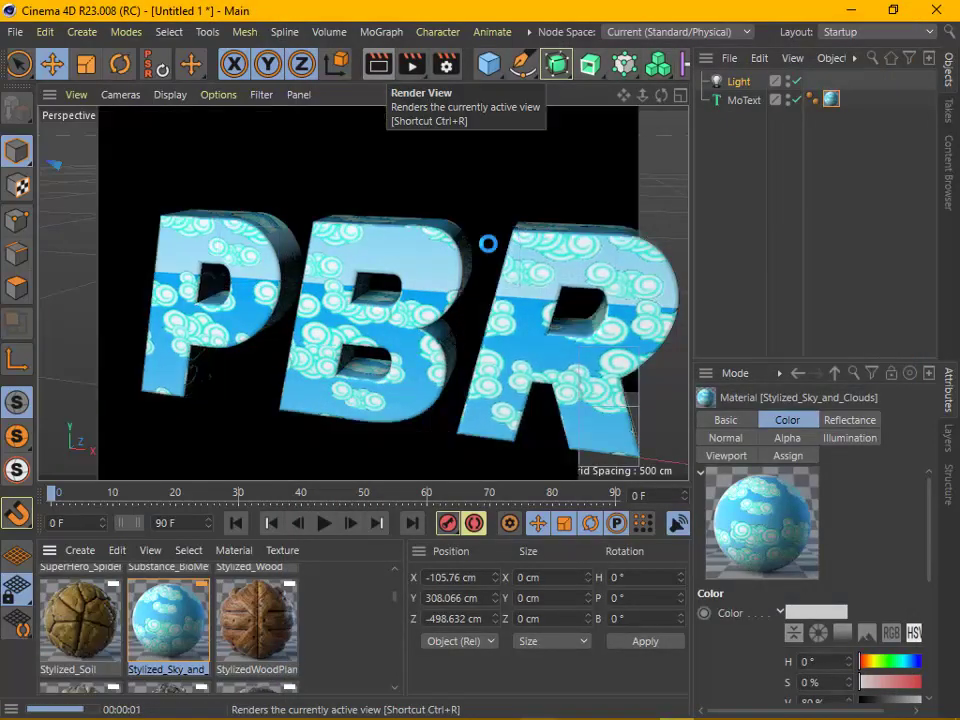
# Test-render the Stylized_Sky_and_Clouds tag with Seamless tiling on, then switch Seamless off
pyautogui.click(831, 99)
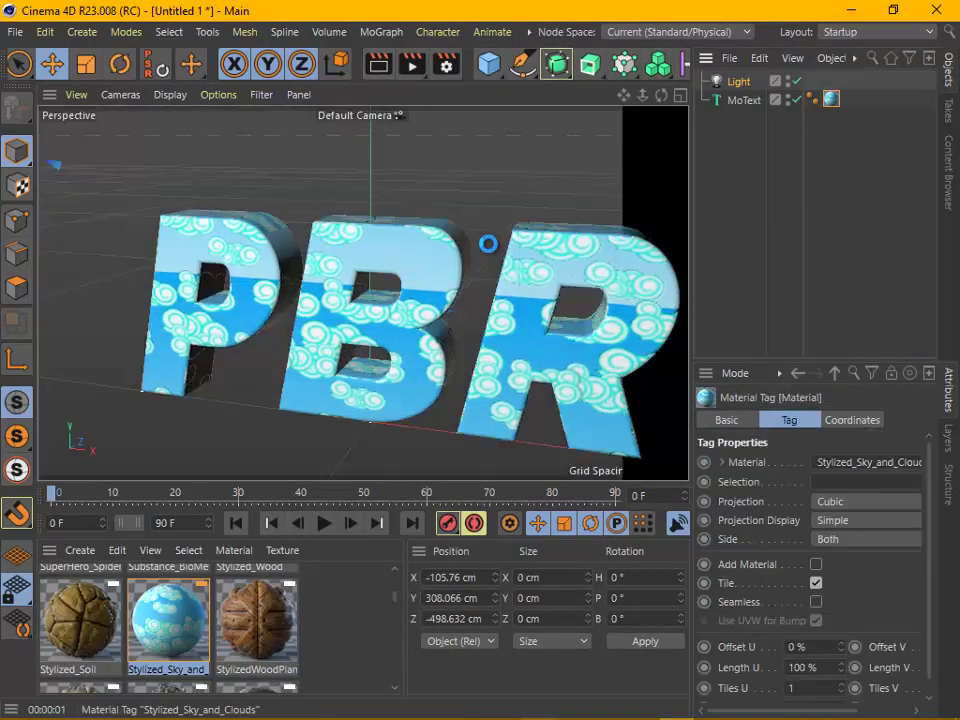
pyautogui.click(816, 601)
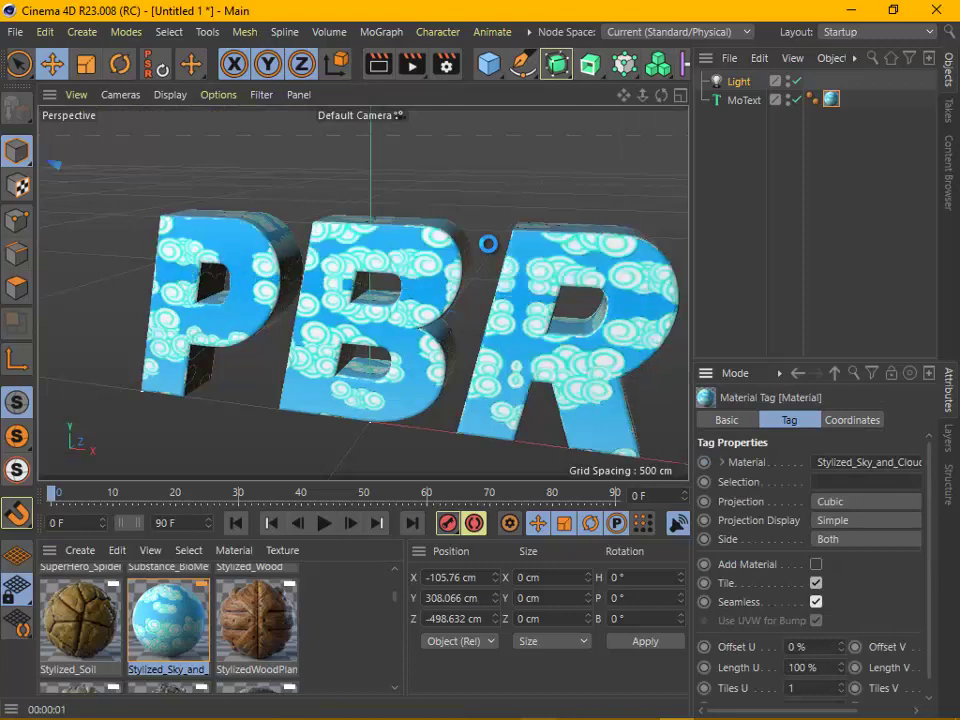
pyautogui.click(411, 64)
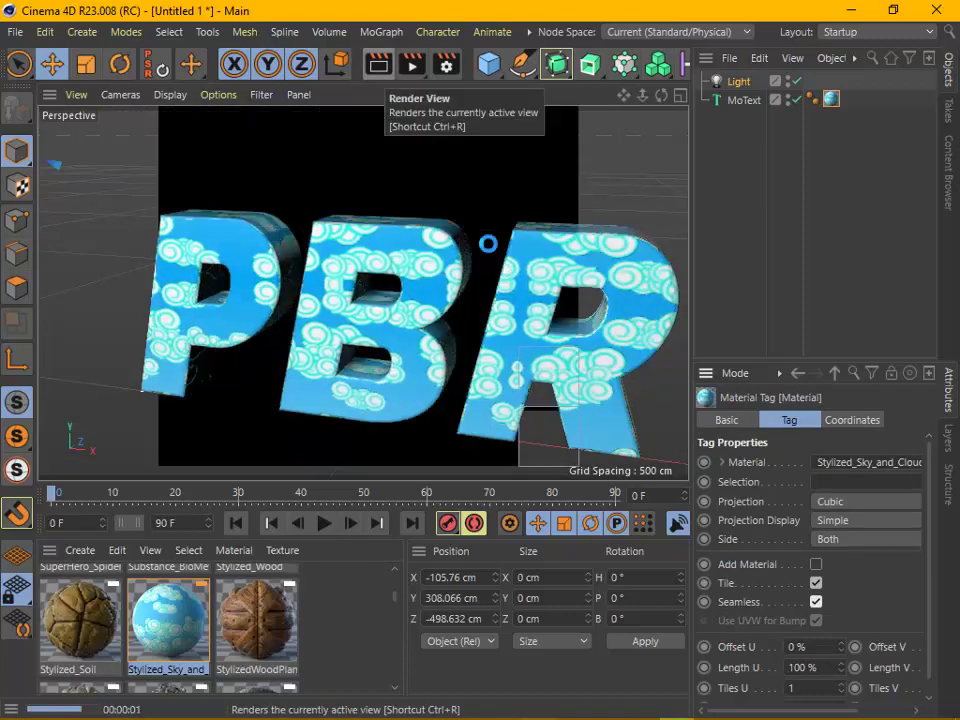
pyautogui.click(816, 601)
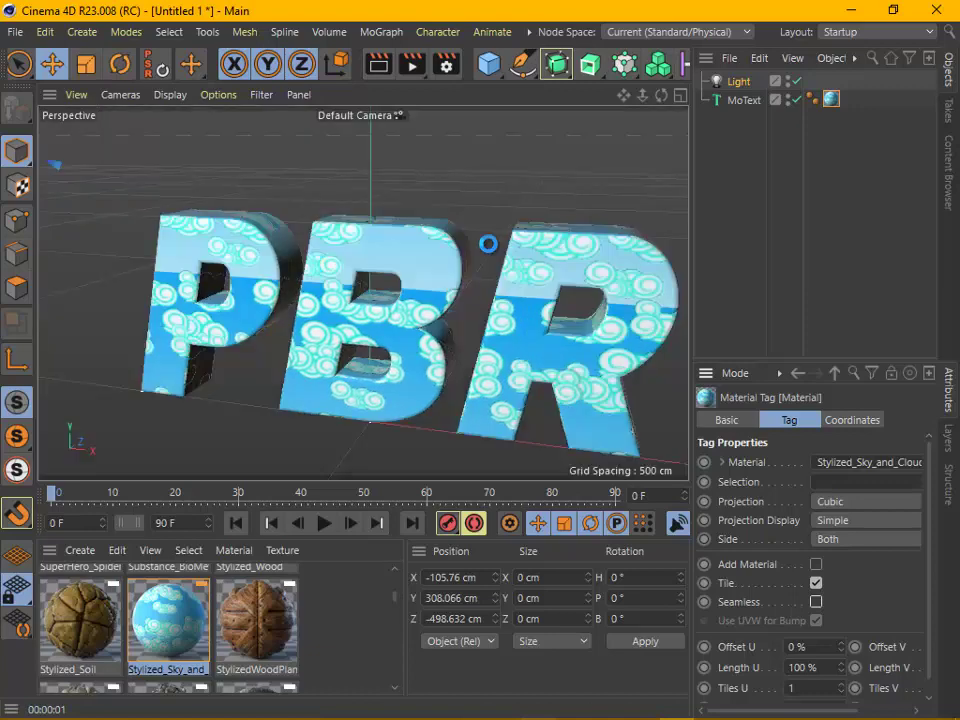
pyautogui.scroll(-5, 210, 620)
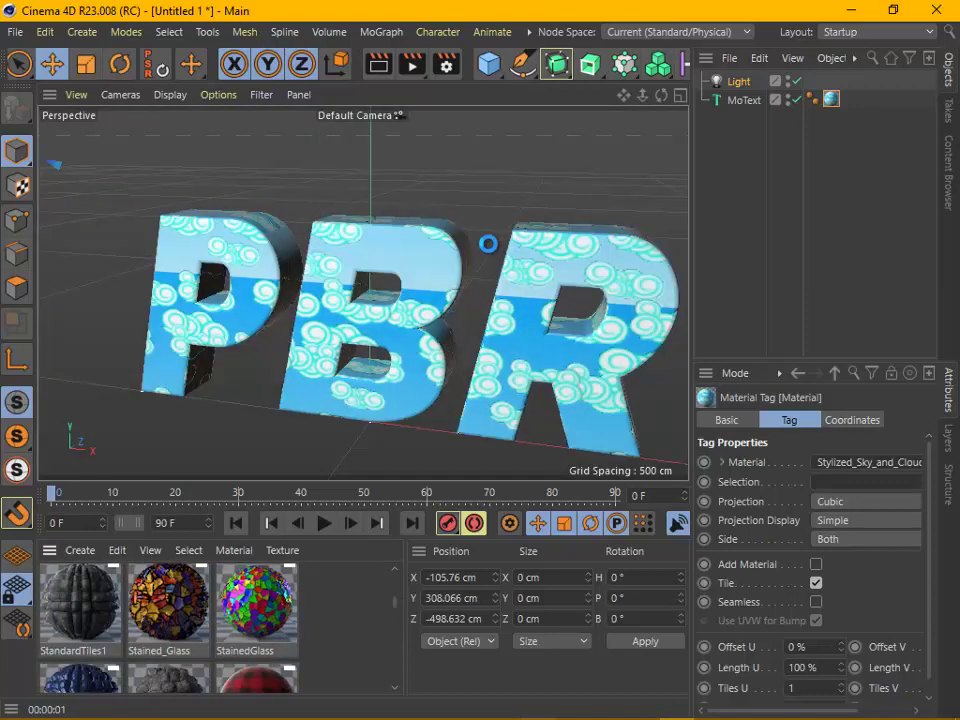
# Apply Stained_Glass to the PBR text and test-render it twice, clearing the render between
pyautogui.moveTo(256, 603); pyautogui.dragTo(488, 243)
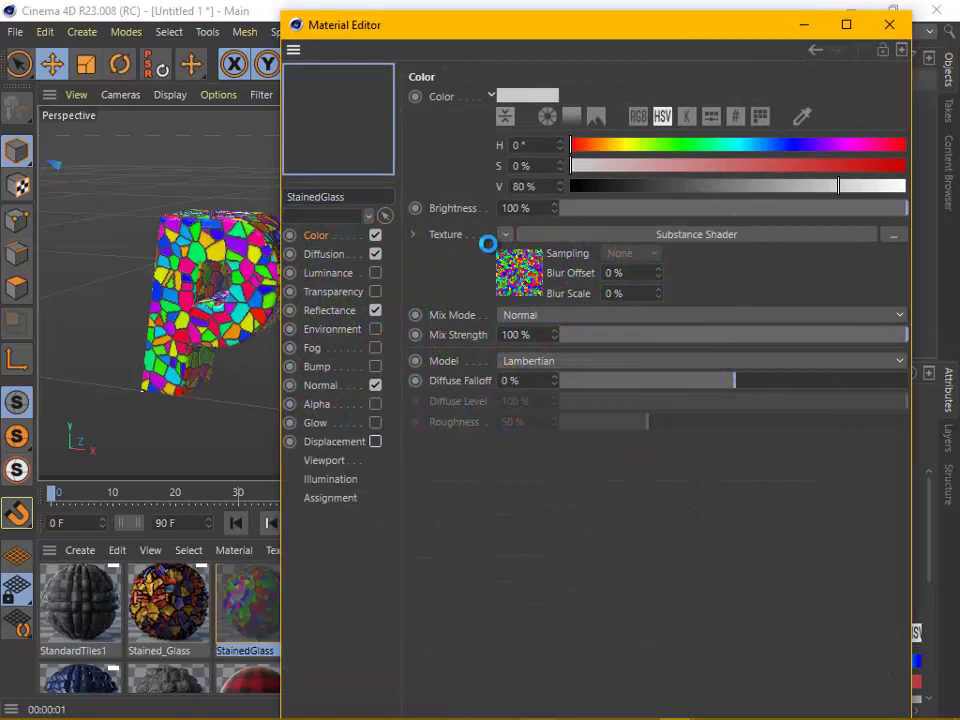
pyautogui.hotkey('ctrl', 'r')
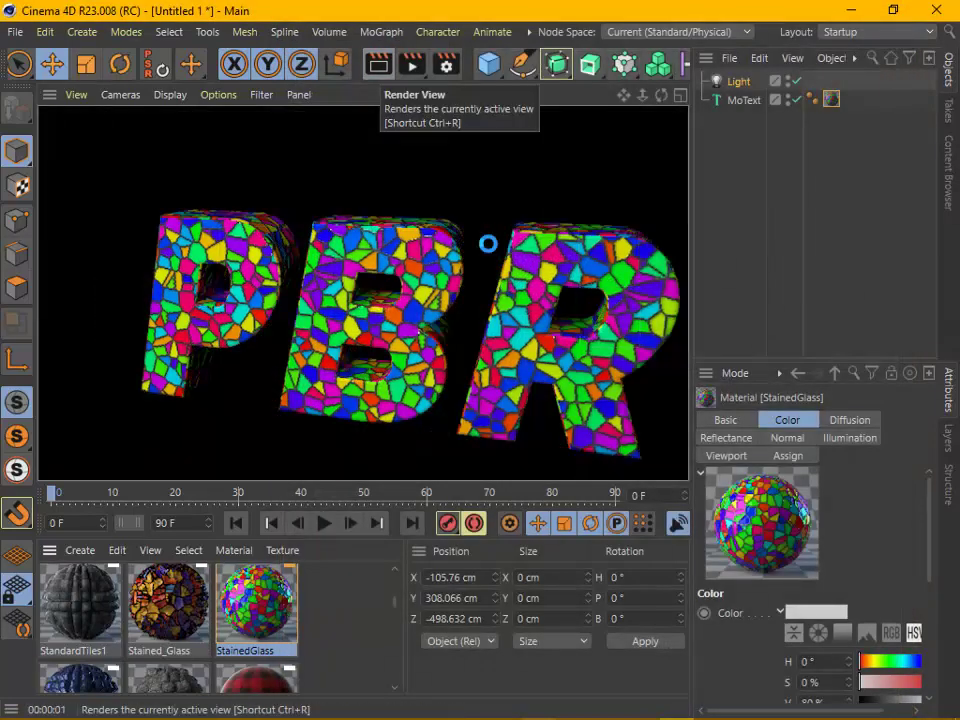
pyautogui.click(488, 243)
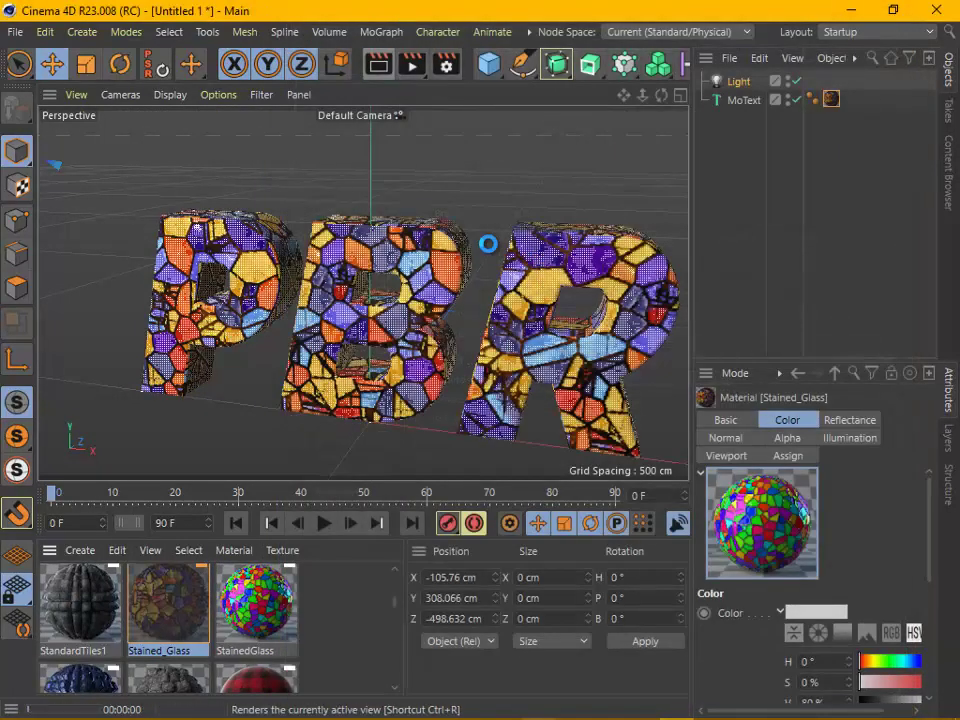
pyautogui.click(411, 64)
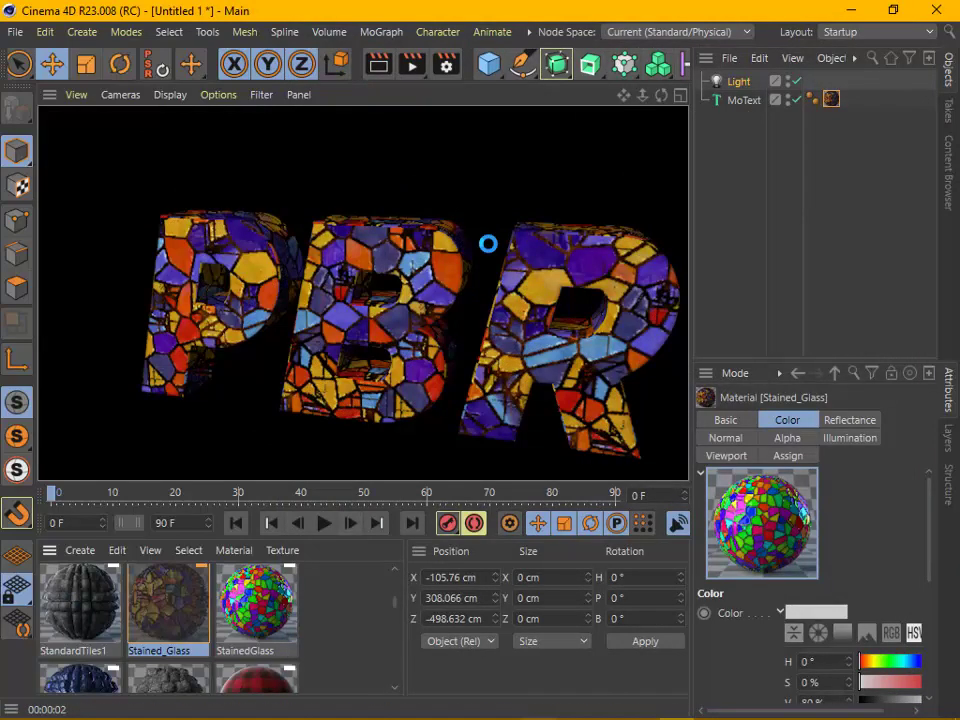
pyautogui.scroll(-3, 168, 620)
pyautogui.scroll(-3, 168, 620)
pyautogui.scroll(-3, 168, 625)
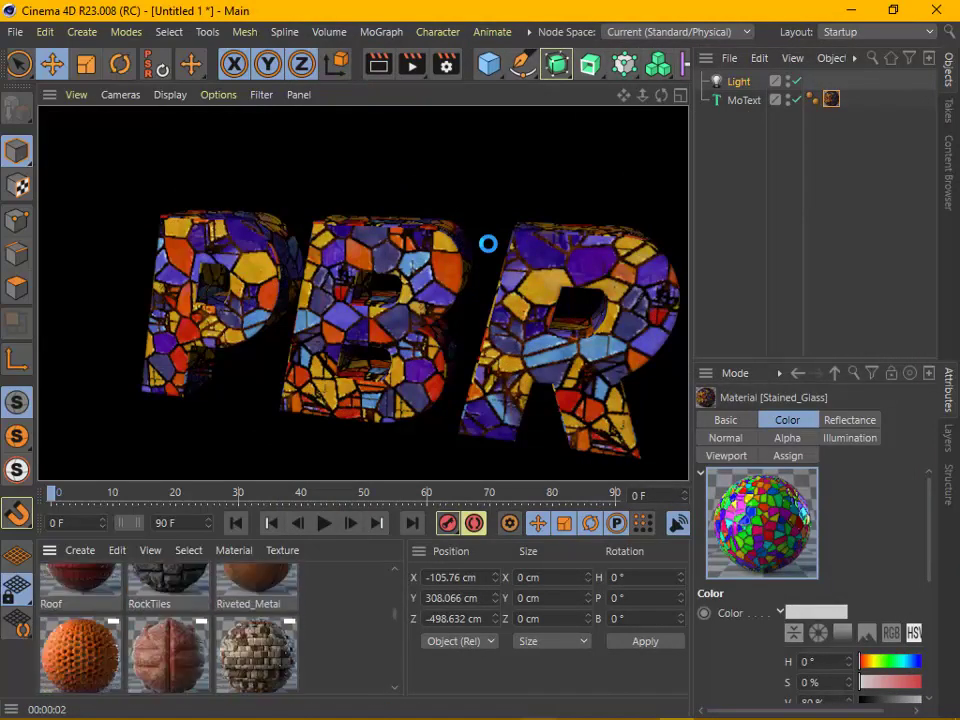
# Render the Roof text, apply and render orna_01, then render the grey noise_metal version
pyautogui.doubleClick(80, 580)
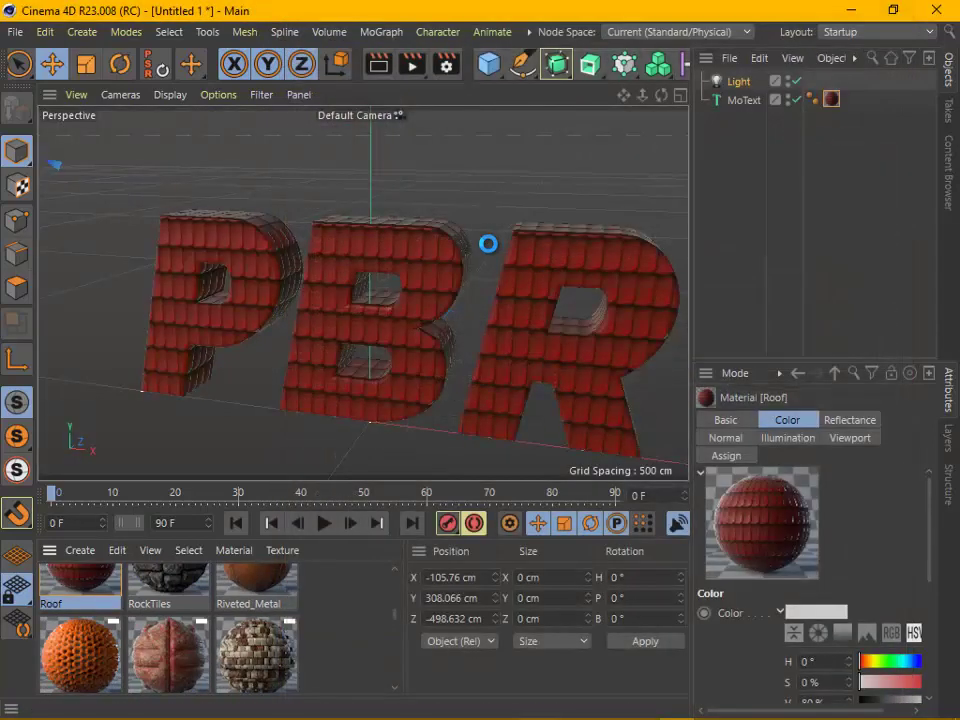
pyautogui.click(411, 64)
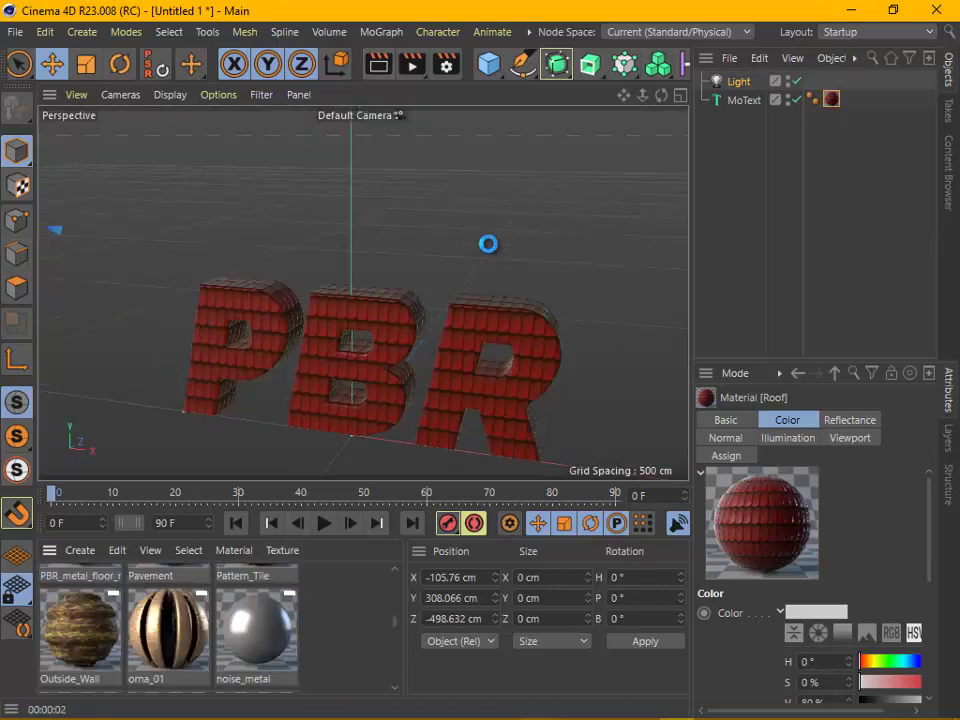
pyautogui.moveTo(168, 628); pyautogui.dragTo(350, 360)
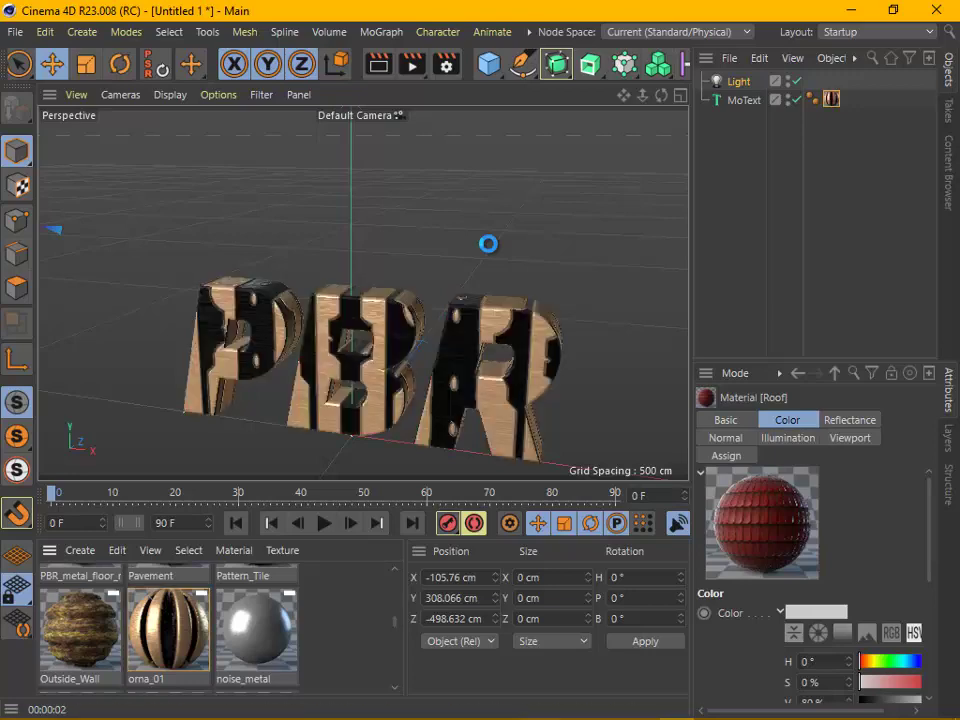
pyautogui.doubleClick(168, 628)
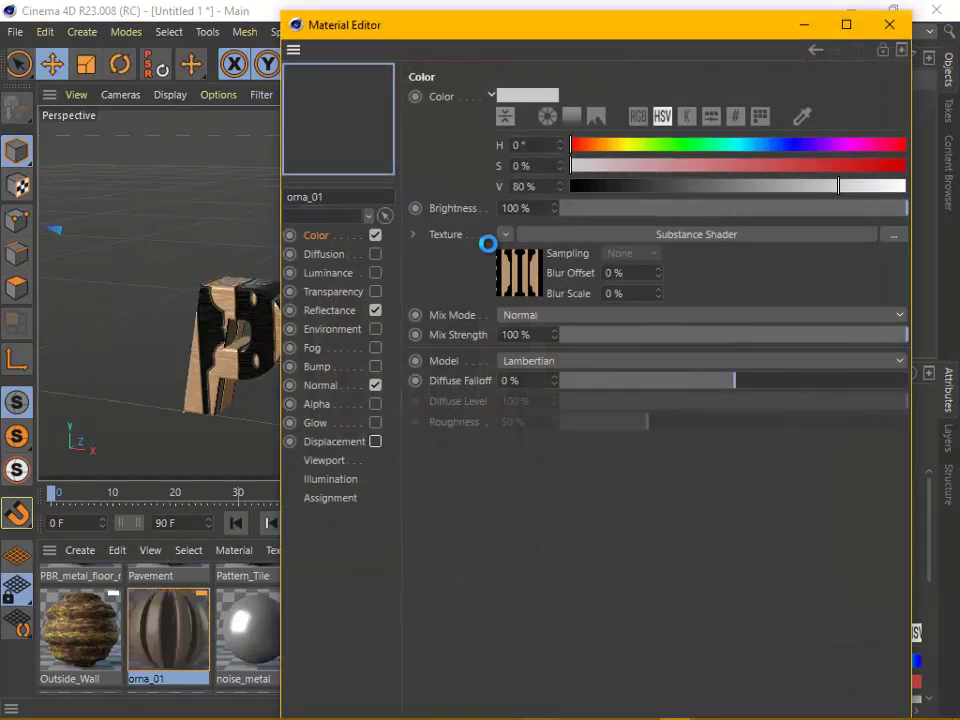
pyautogui.click(889, 24)
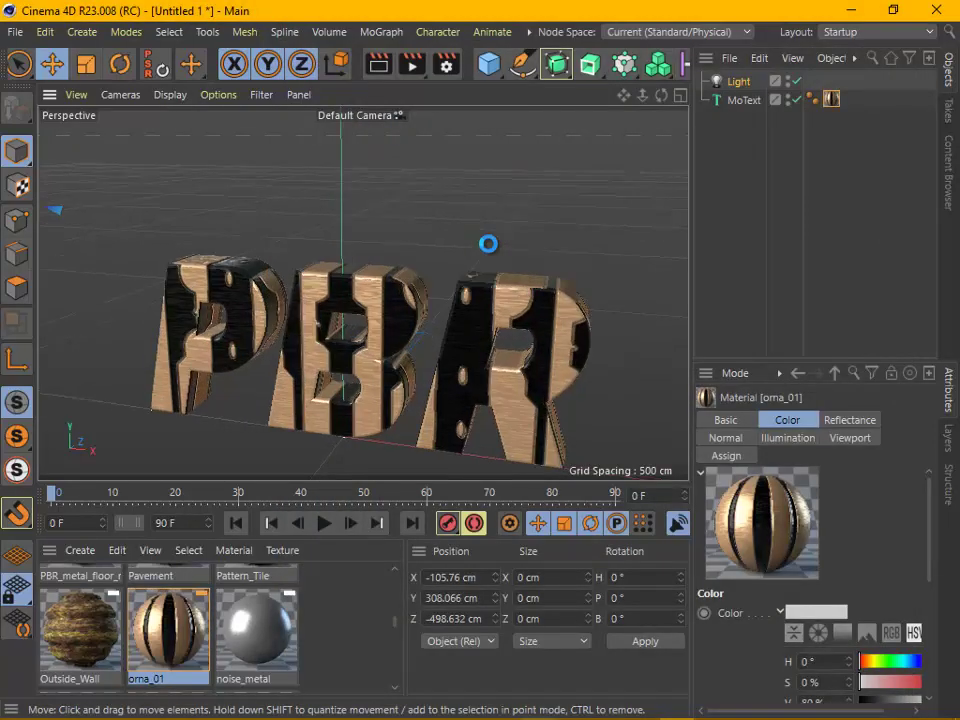
pyautogui.click(412, 64)
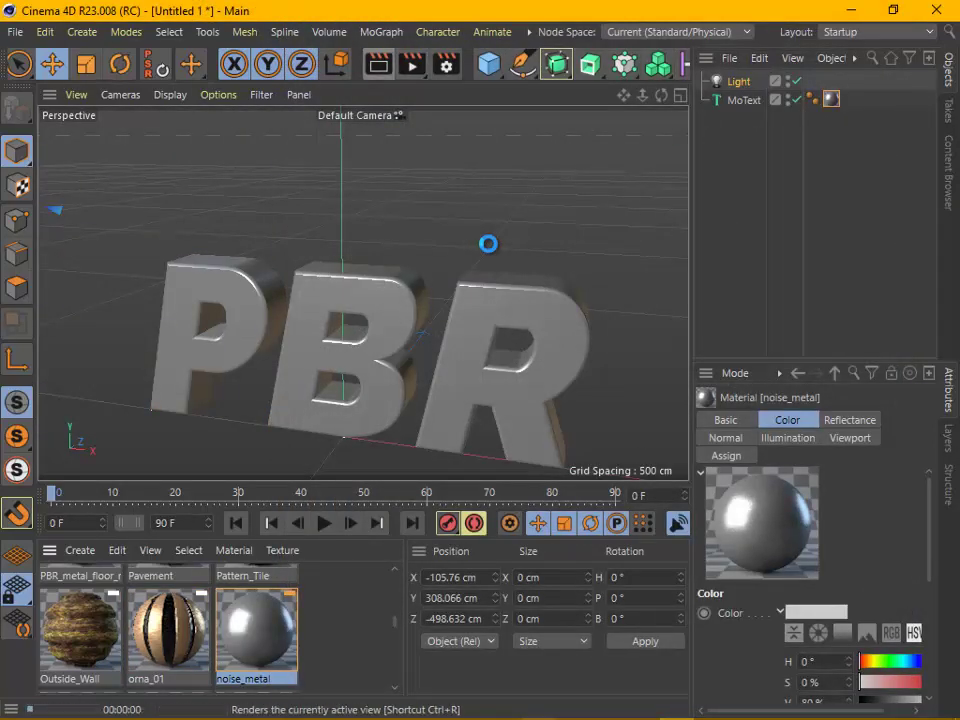
pyautogui.hotkey('ctrl', 'r')
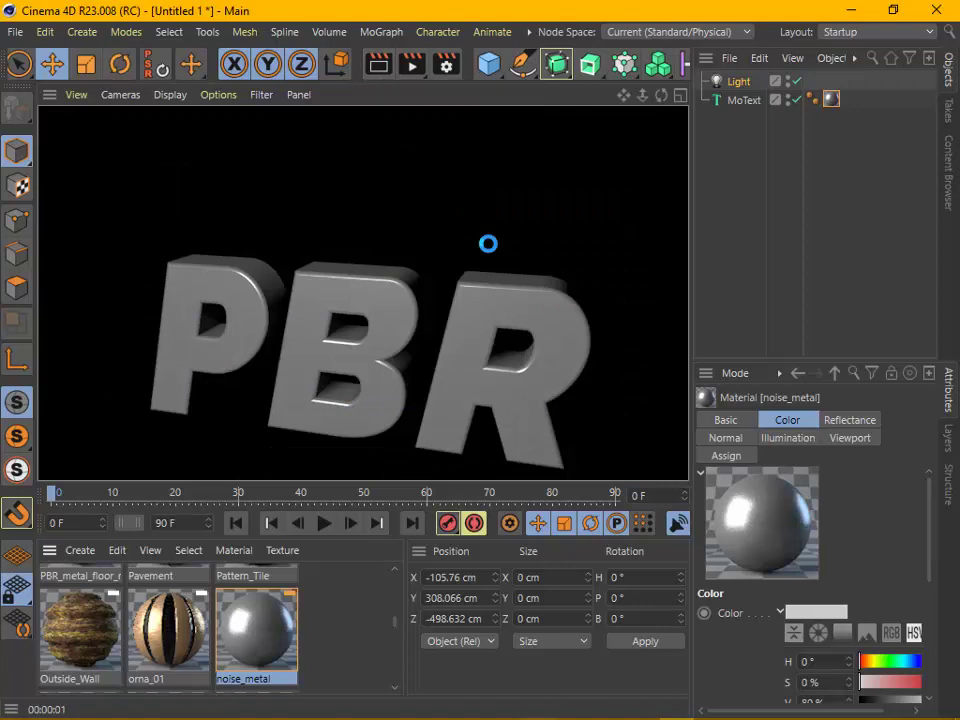
pyautogui.scroll(-3, 168, 625)
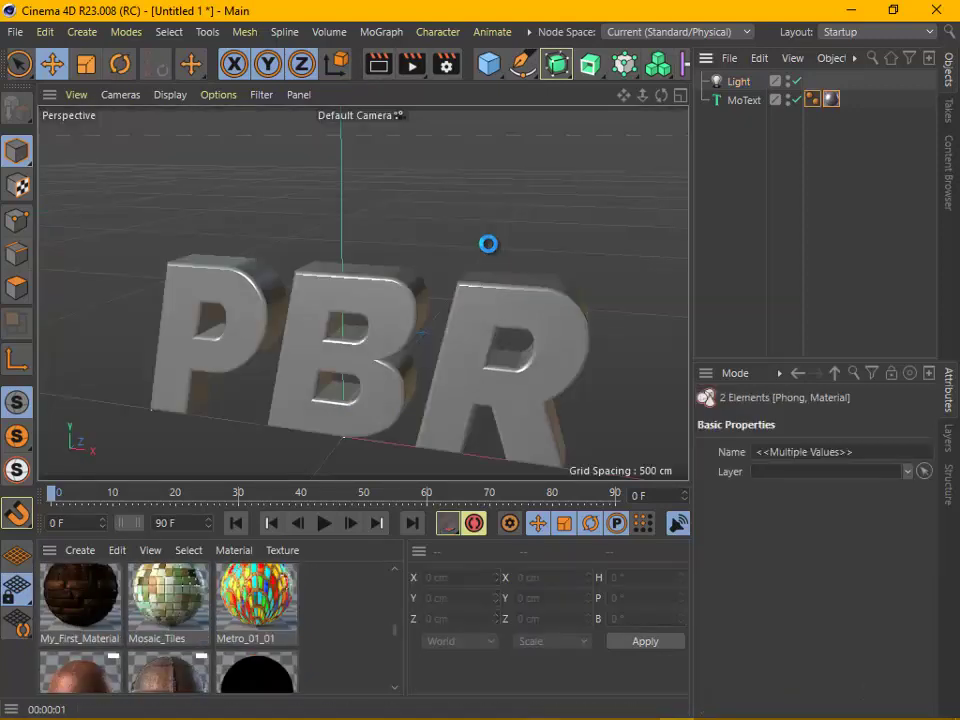
# Render the text with Mosaic_Tiles, then turn off Seamless for Metro_01_01 and render it
pyautogui.click(168, 600)
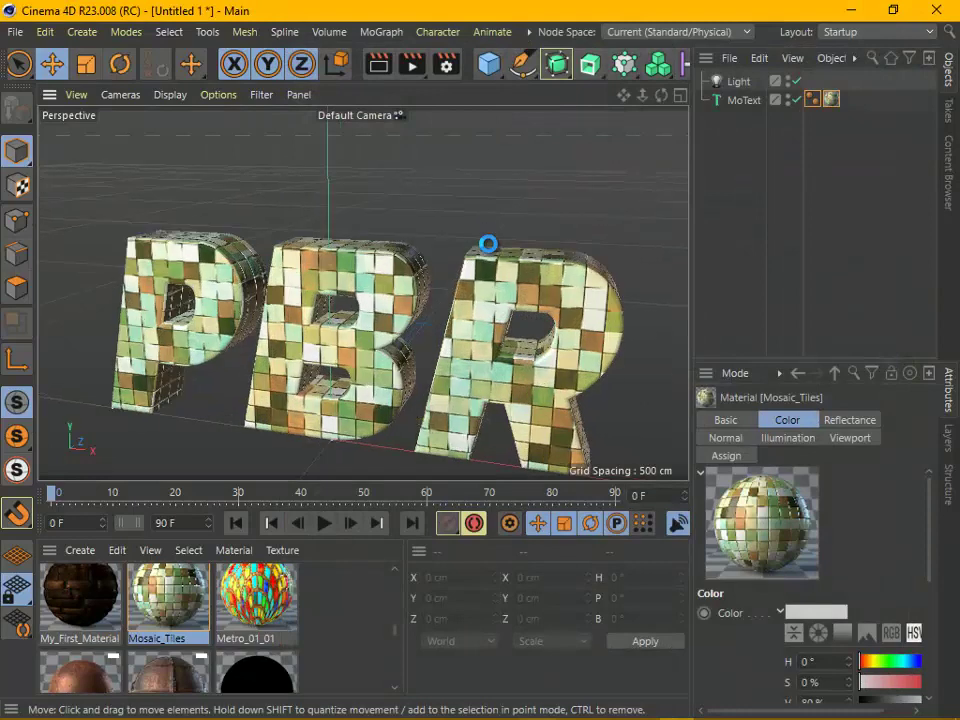
pyautogui.hotkey('ctrl', 'r')
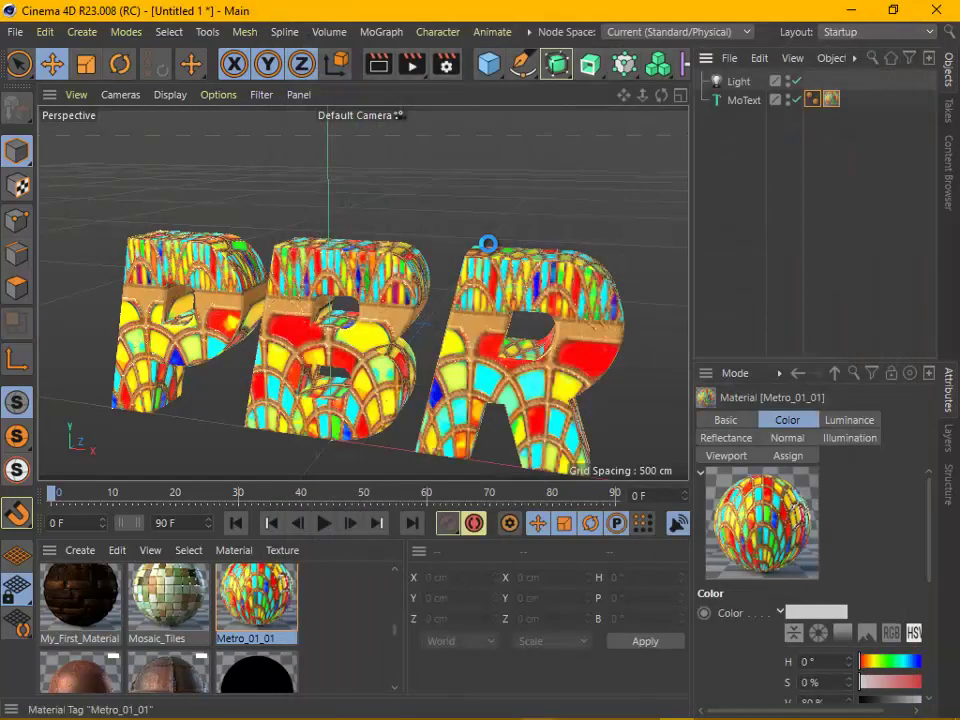
pyautogui.click(831, 98)
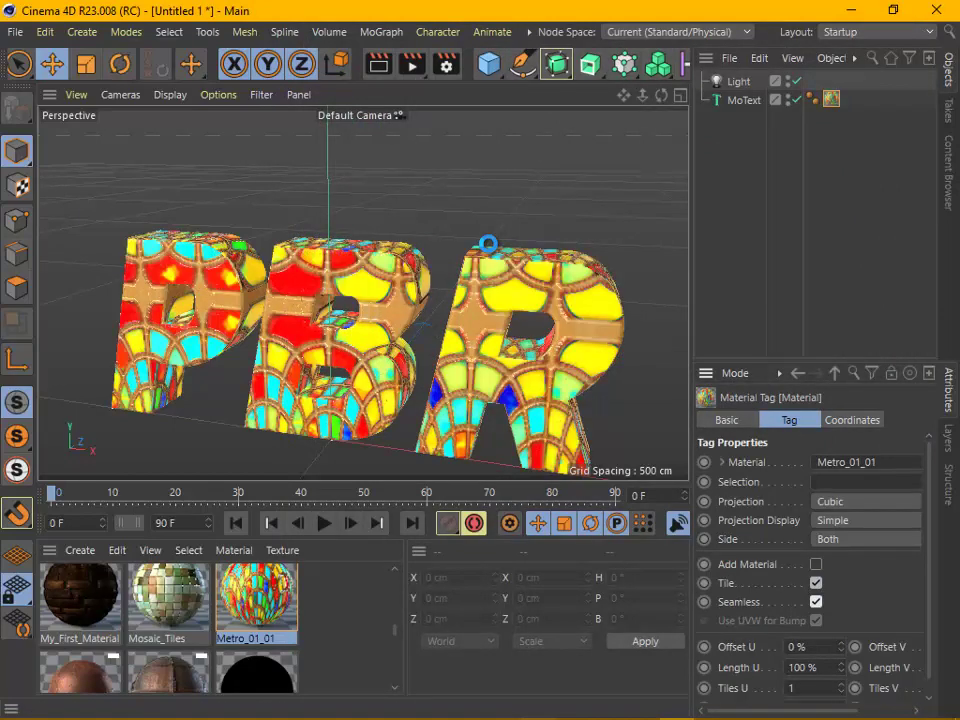
pyautogui.click(816, 601)
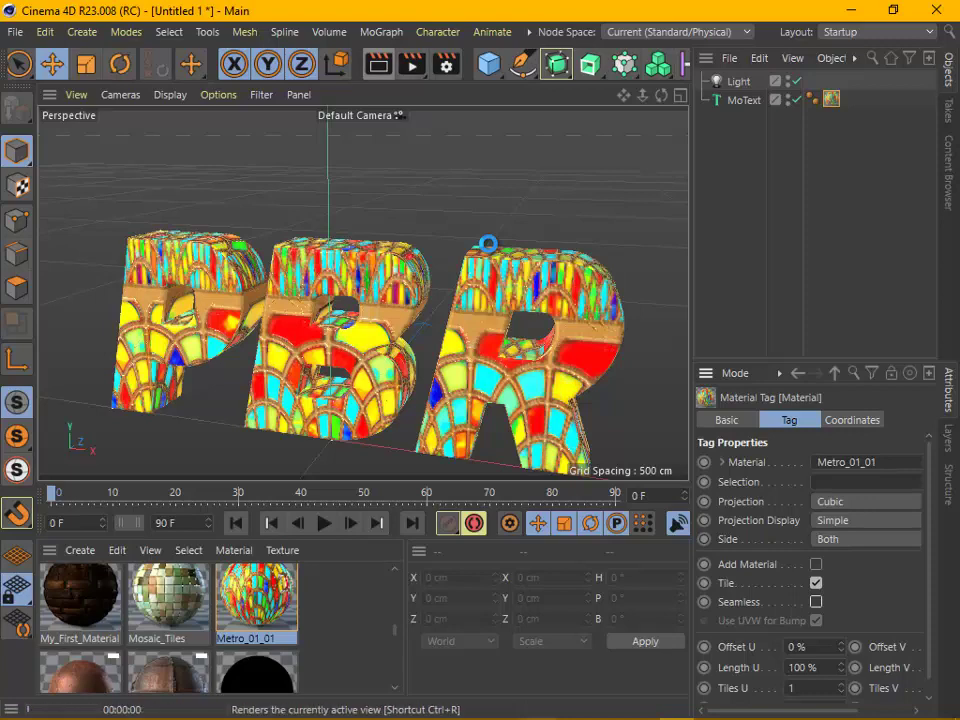
pyautogui.click(378, 64)
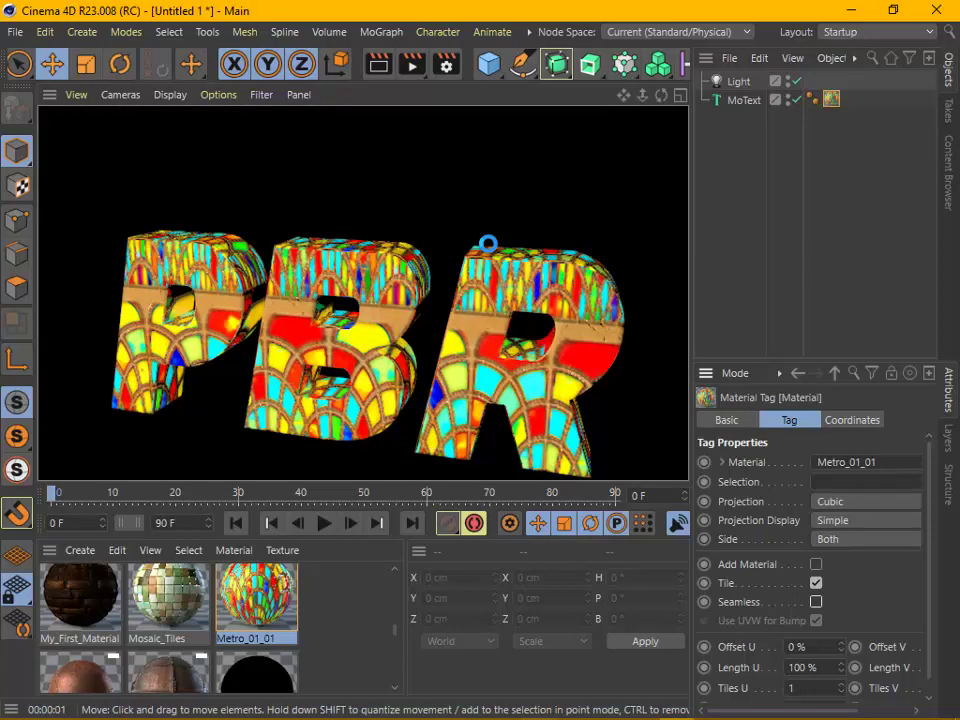
pyautogui.scroll(-5, 215, 620)
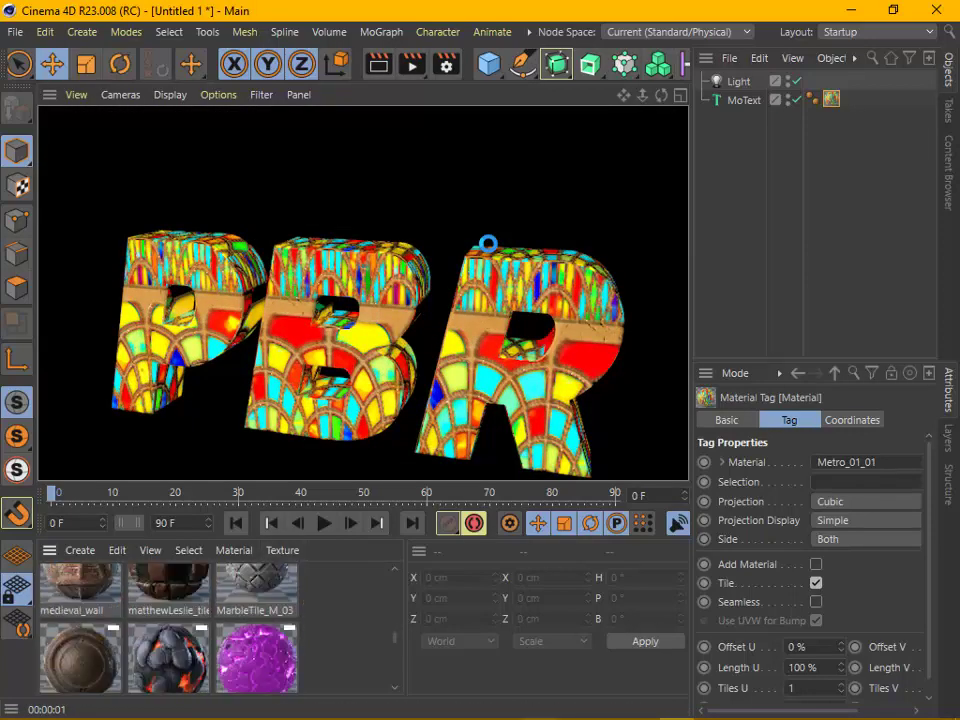
# Apply the purple Magical_Mineral material to the PBR text and test-render it
pyautogui.moveTo(256, 658); pyautogui.dragTo(487, 243)
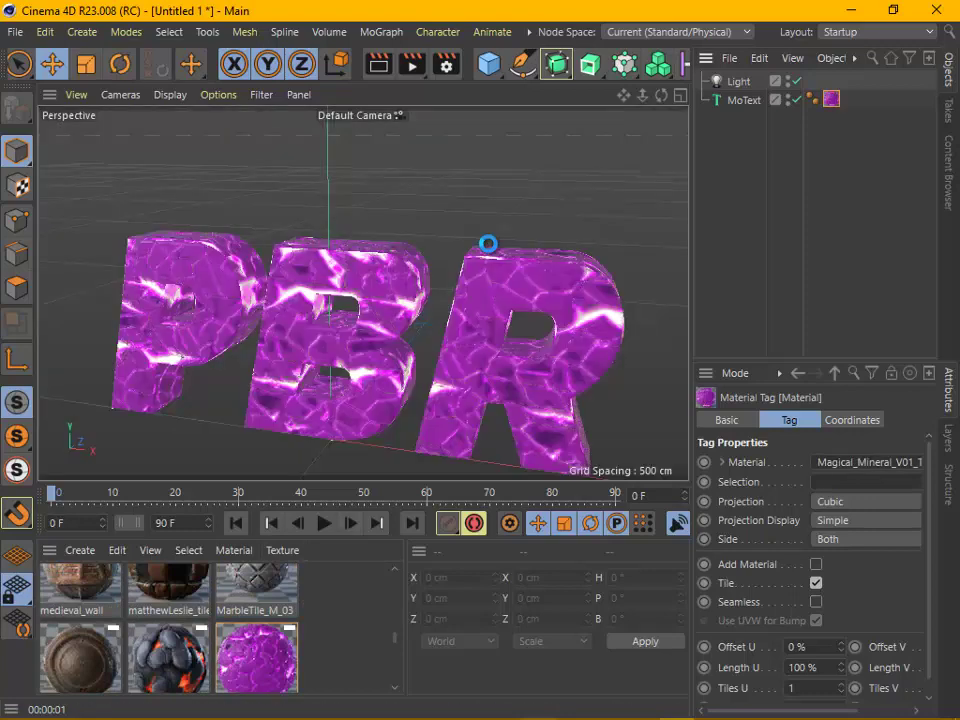
pyautogui.doubleClick(256, 658)
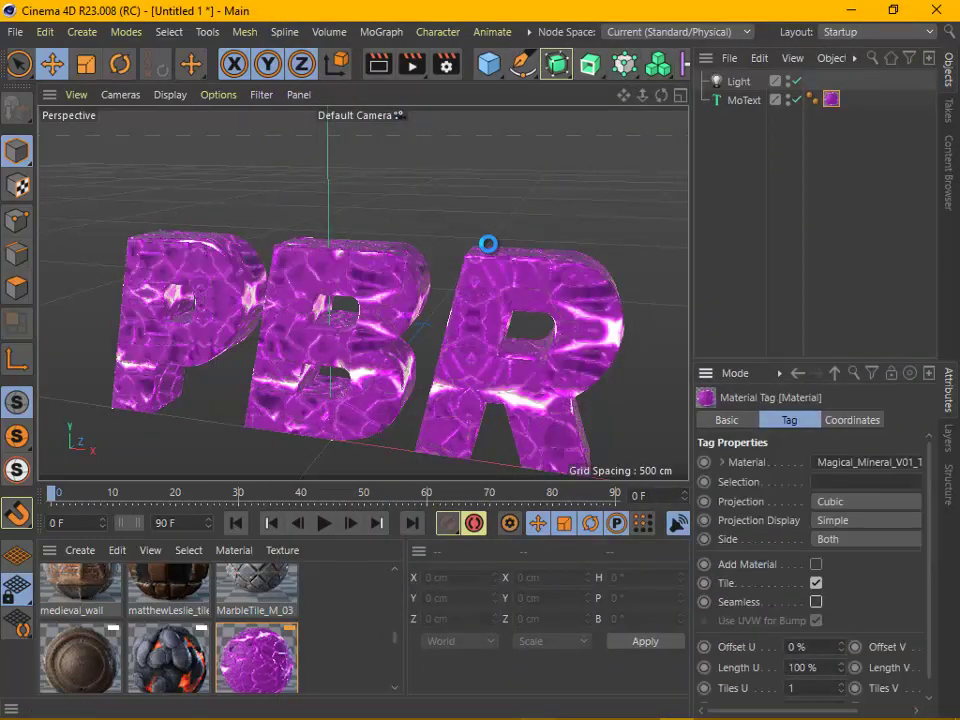
pyautogui.hotkey('ctrl', 'r')
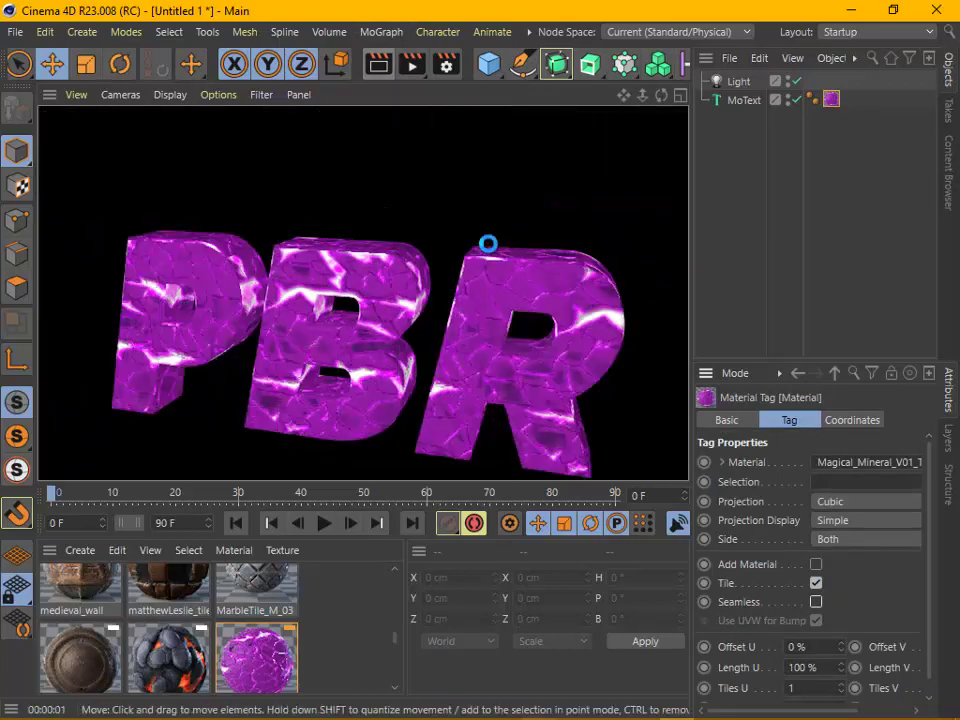
# Find the cracked industrial_concrete_material in the Material Manager and apply it to the text
pyautogui.scroll(-3, 215, 625)
pyautogui.scroll(-2, 215, 625)
pyautogui.scroll(-1, 215, 625)
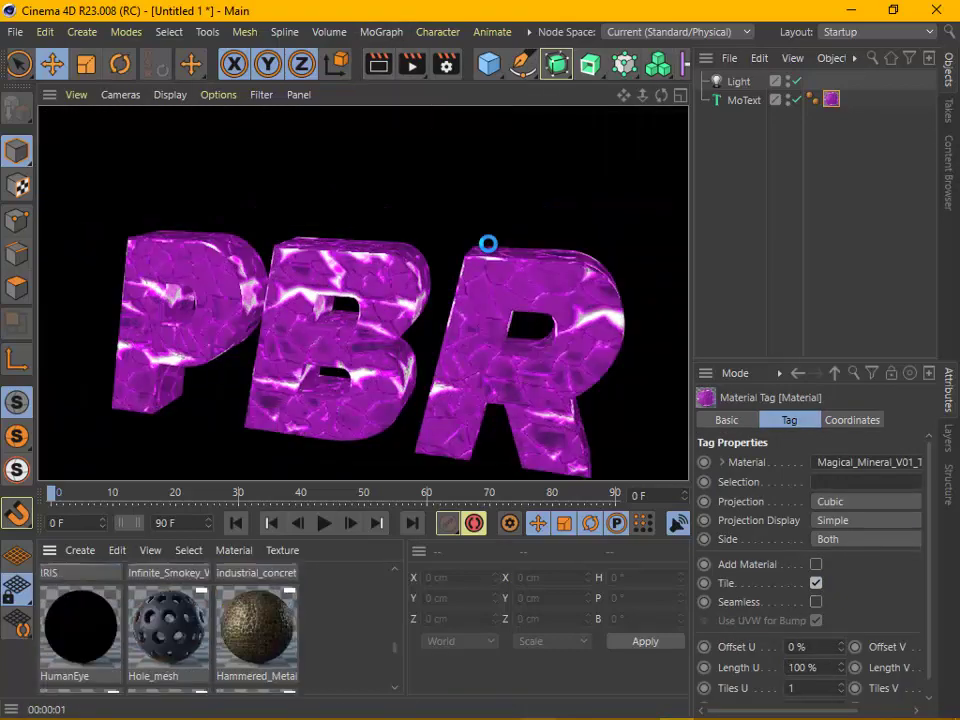
pyautogui.scroll(2, 215, 625)
pyautogui.scroll(-1, 215, 625)
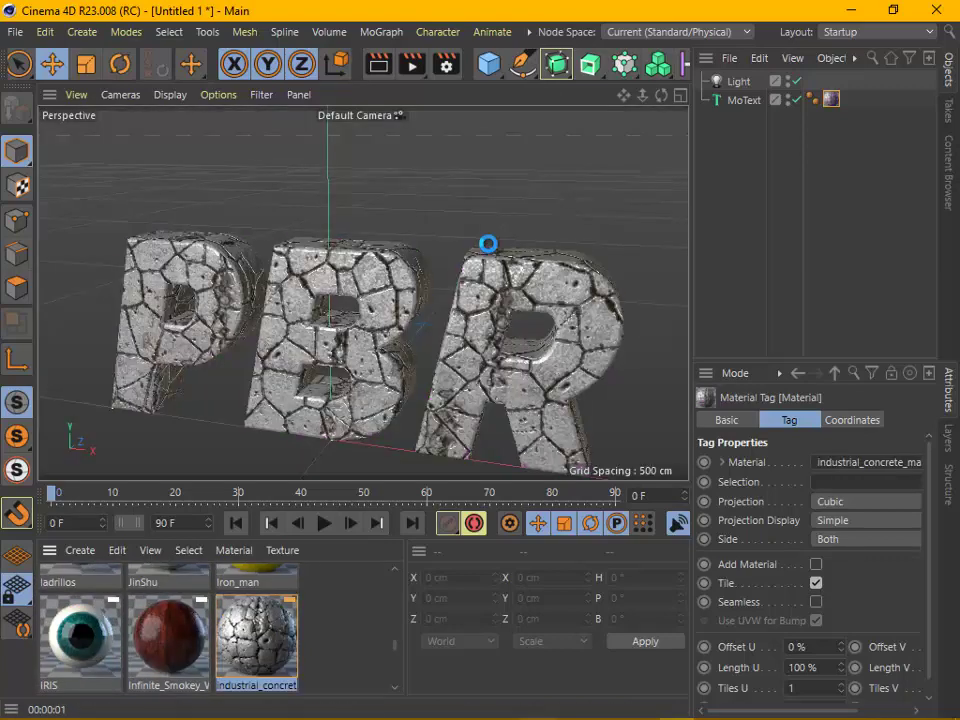
pyautogui.doubleClick(248, 640)
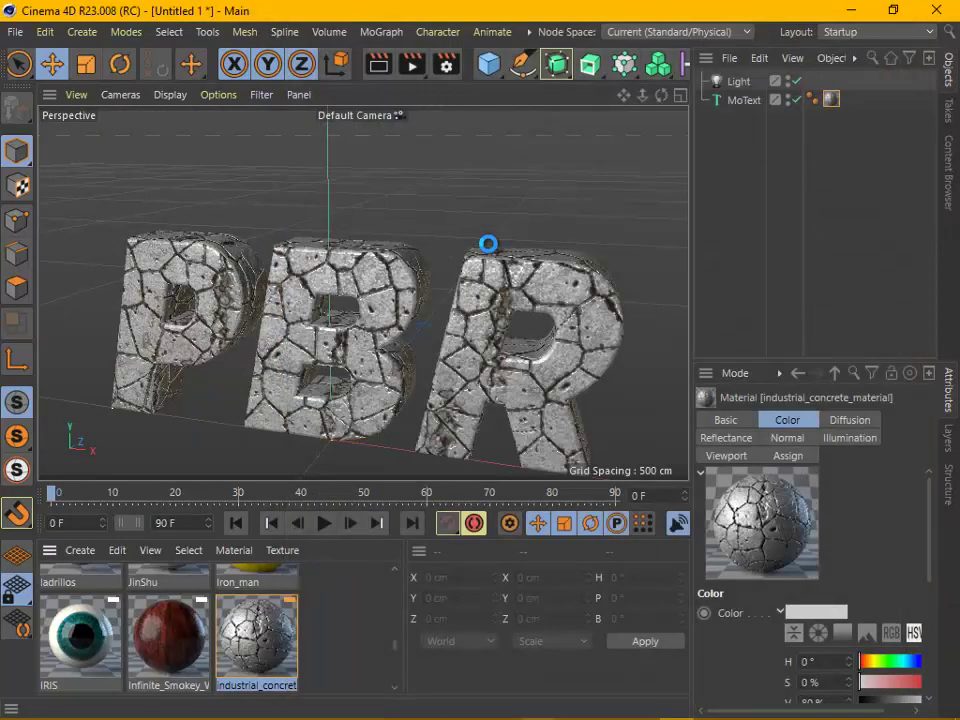
# Toggle Seamless on and back off for the concrete tag, then test-render the text
pyautogui.click(830, 99)
pyautogui.click(816, 601)
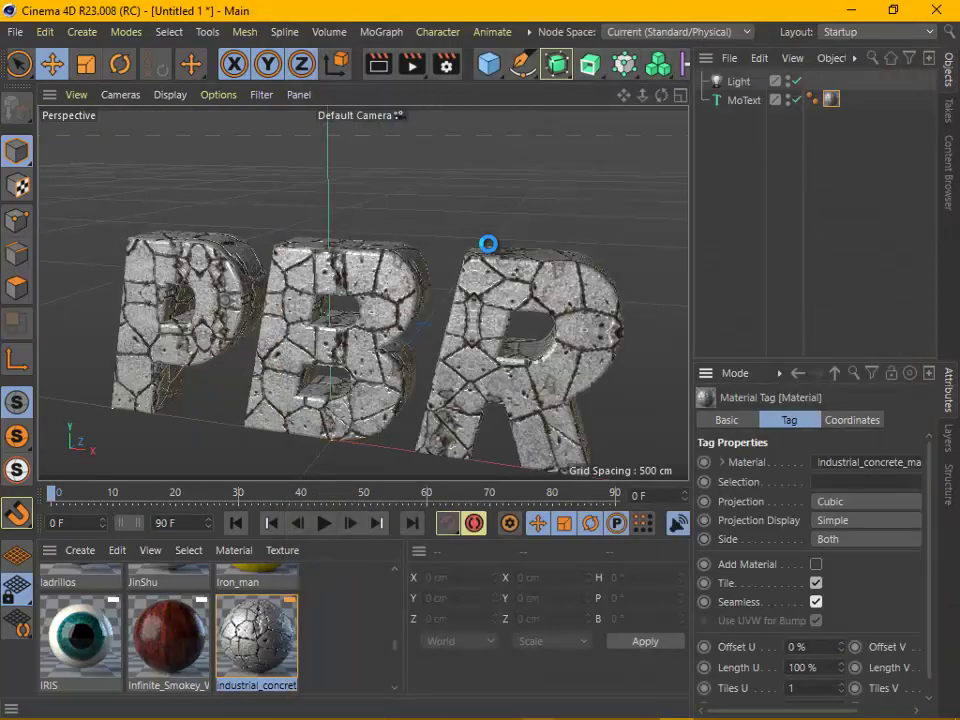
pyautogui.click(816, 601)
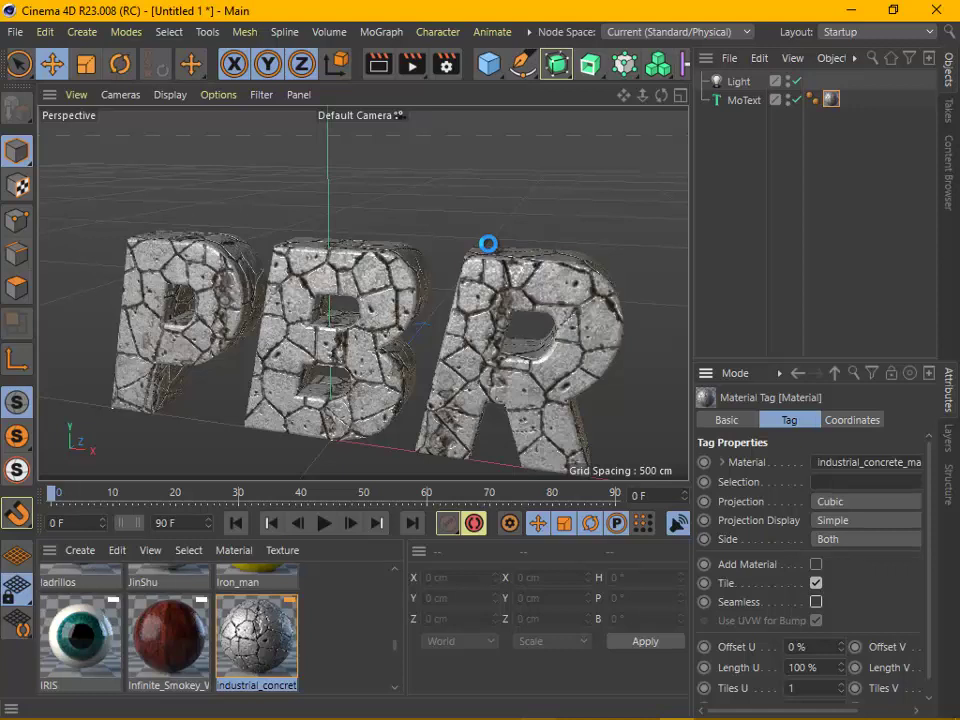
pyautogui.click(411, 66)
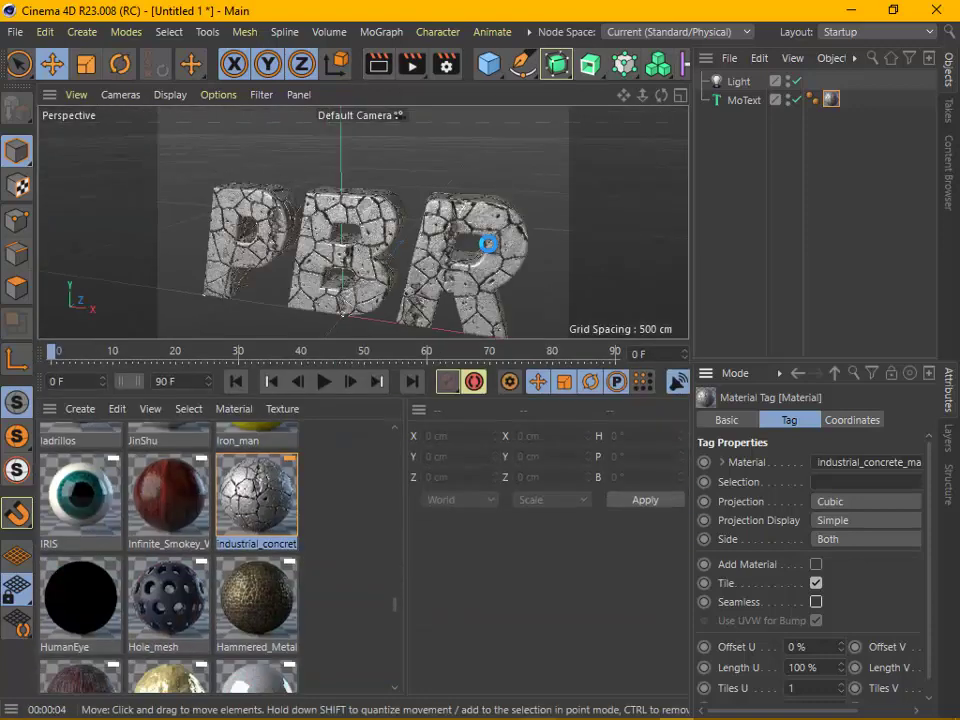
# Scroll the Material Manager down to the AFFbejeweled material
pyautogui.scroll(-4, 168, 520)
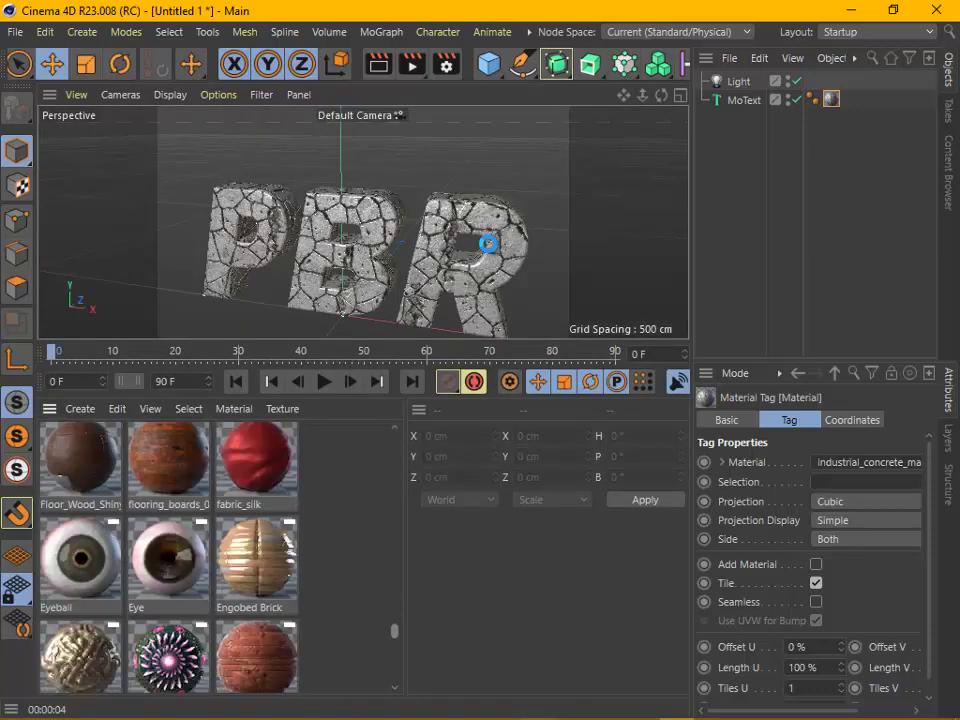
pyautogui.scroll(-1, 168, 520)
pyautogui.scroll(-3, 168, 520)
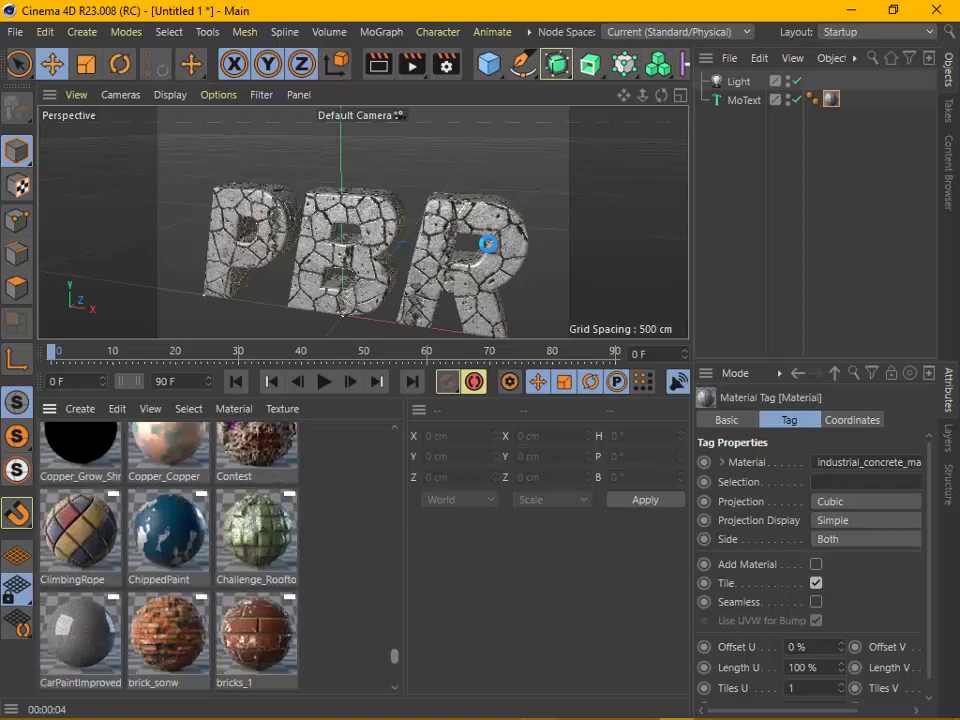
pyautogui.scroll(-2, 168, 520)
pyautogui.scroll(-1, 168, 520)
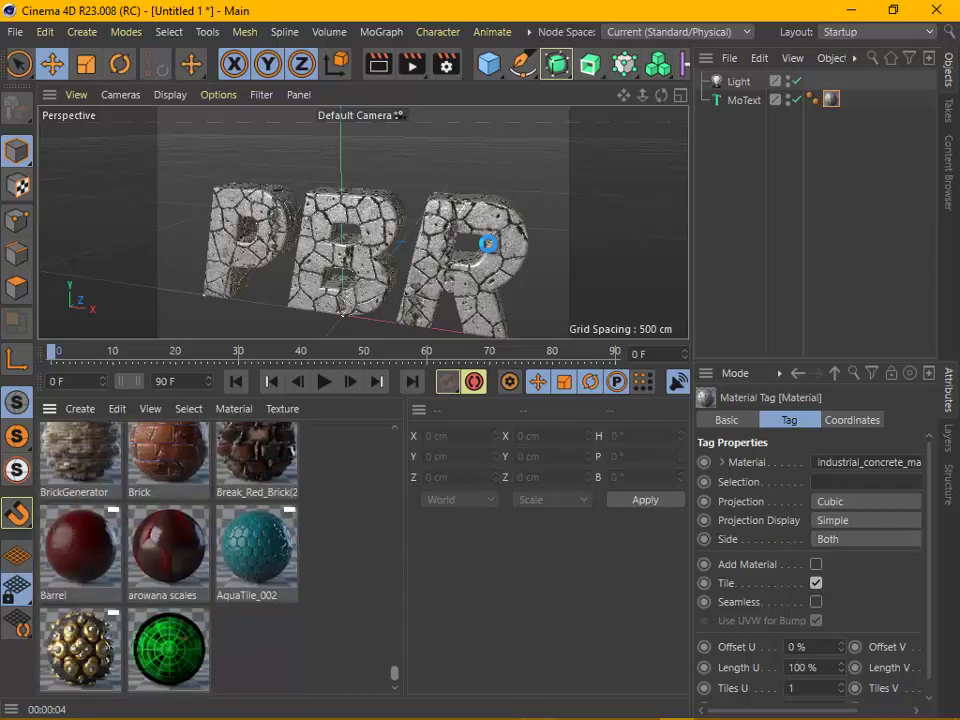
pyautogui.scroll(-1, 168, 520)
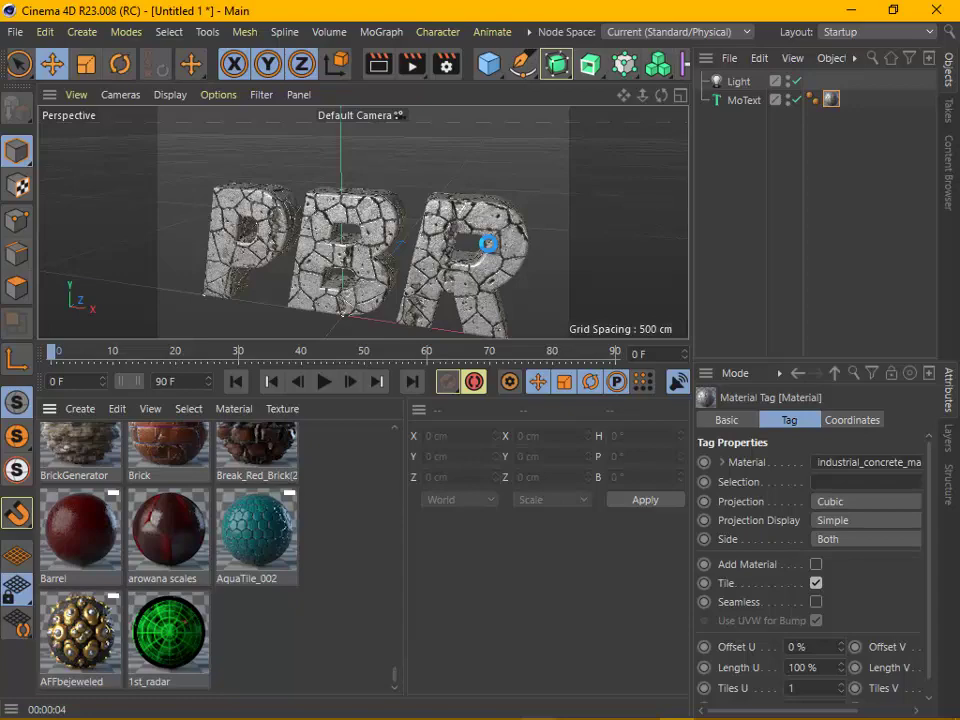
# Apply AFFbejeweled to the PBR text and run a test render
pyautogui.moveTo(80, 630); pyautogui.dragTo(487, 243)
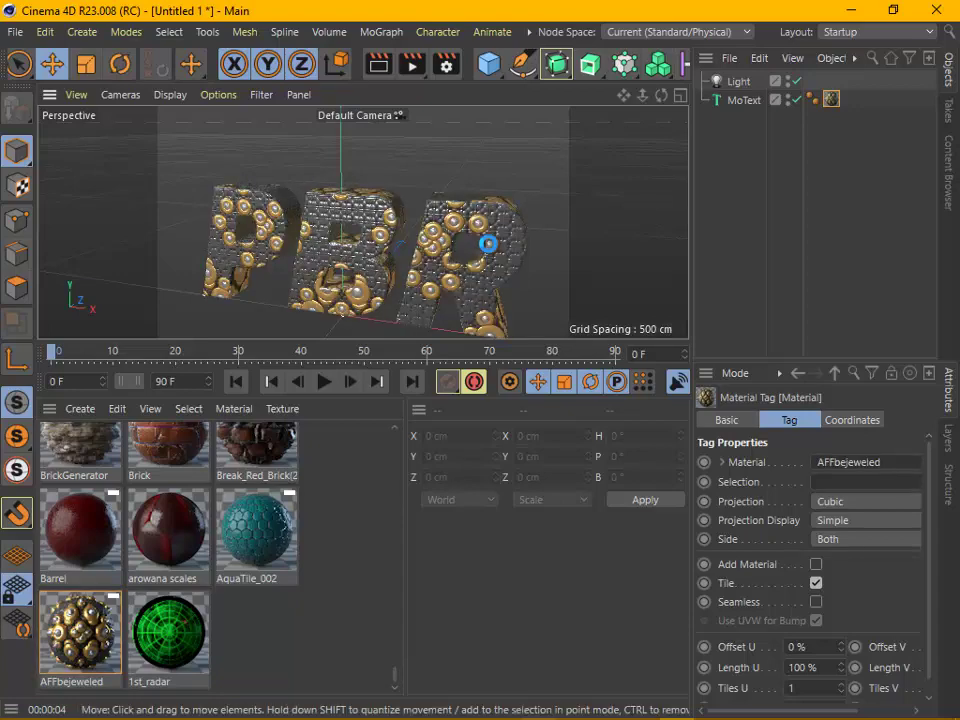
pyautogui.scroll(2, 487, 243)
pyautogui.scroll(-2, 487, 243)
pyautogui.scroll(2, 487, 243)
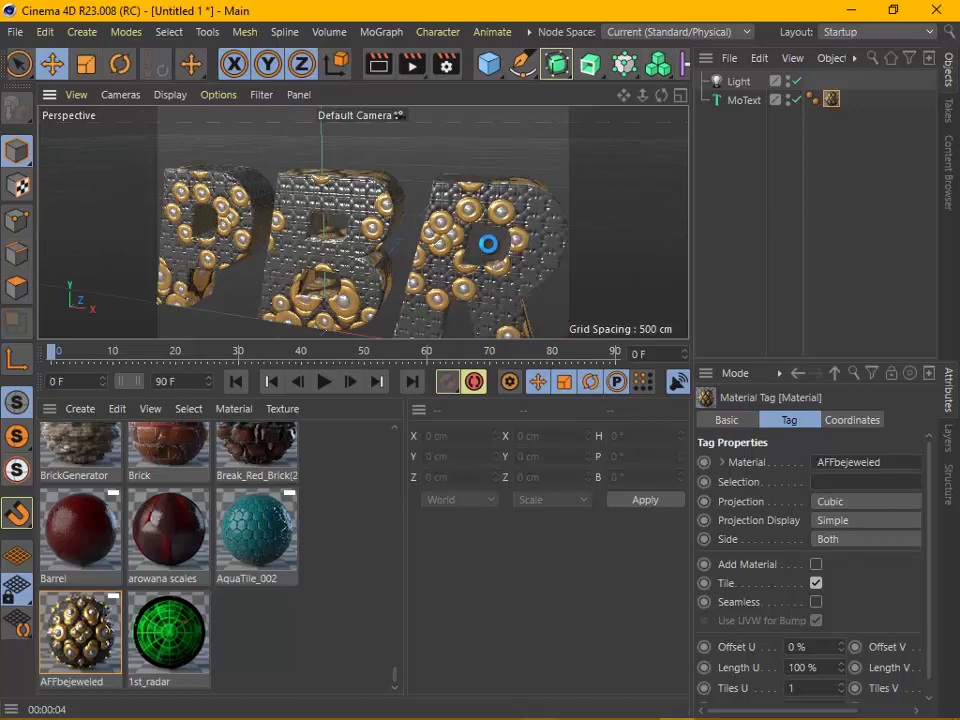
pyautogui.scroll(-2, 487, 243)
pyautogui.click(411, 65)
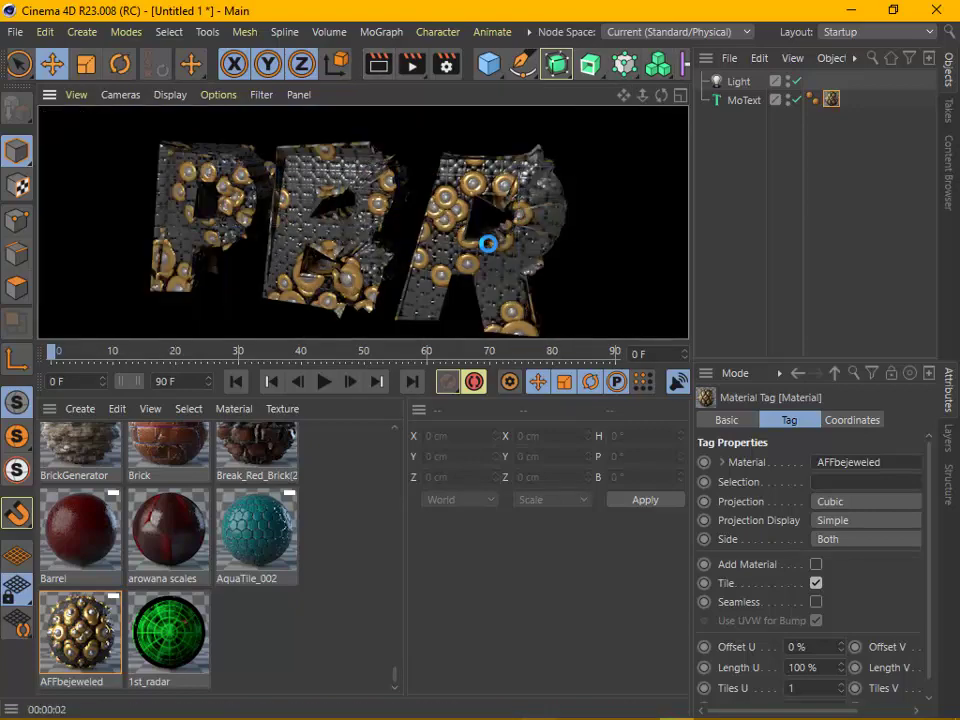
# Inspect the AFFbejeweled material, re-render the gold-studded text, then reselect the text object
pyautogui.click(80, 640)
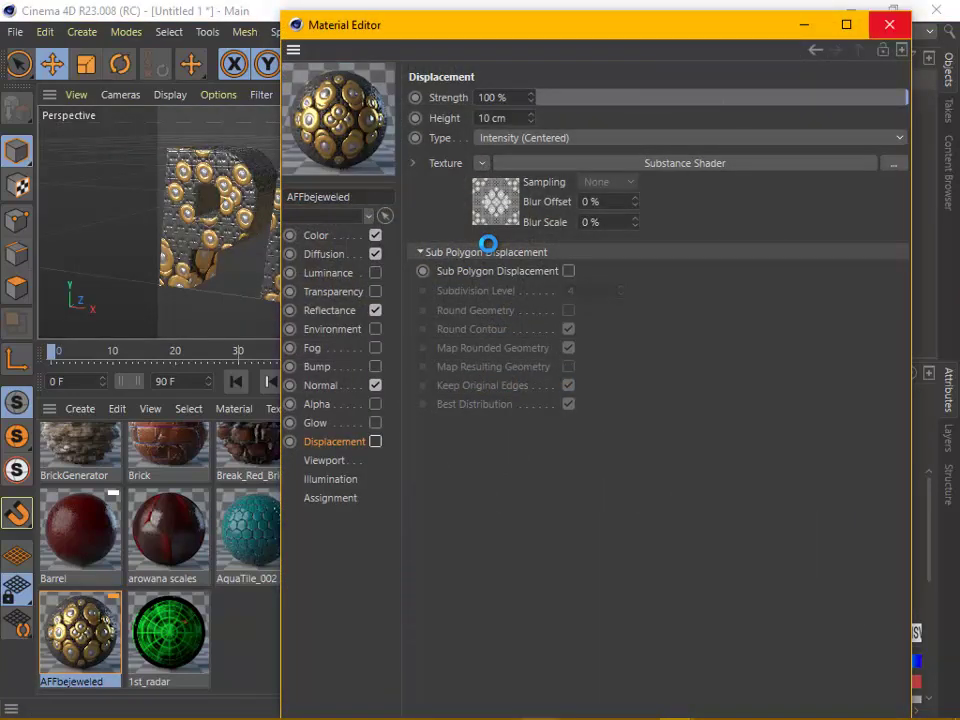
pyautogui.click(889, 24)
pyautogui.click(378, 64)
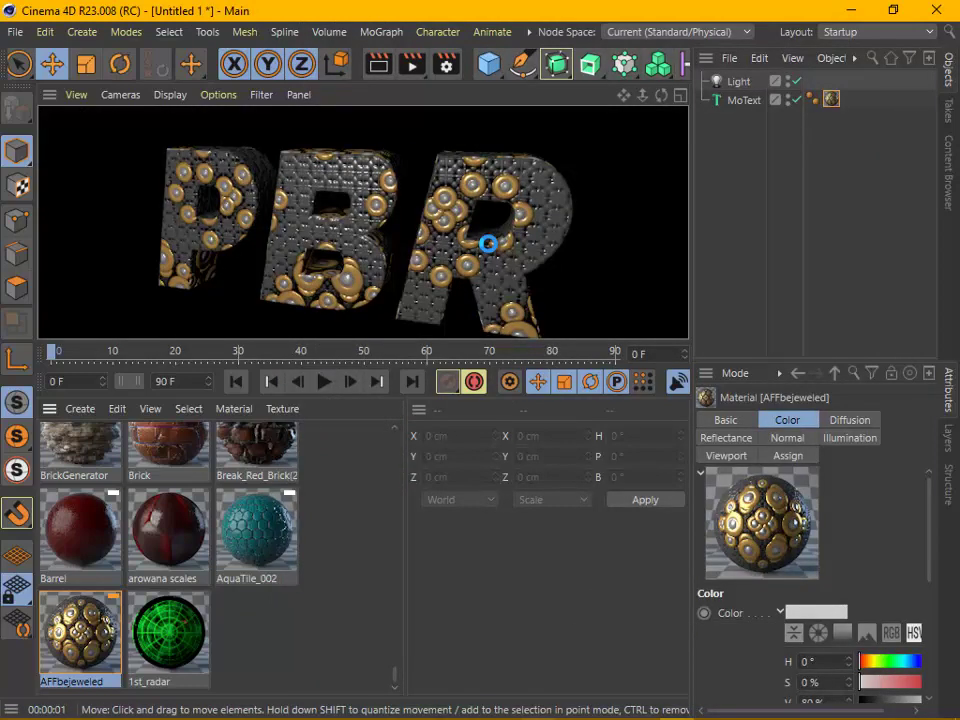
pyautogui.click(487, 243)
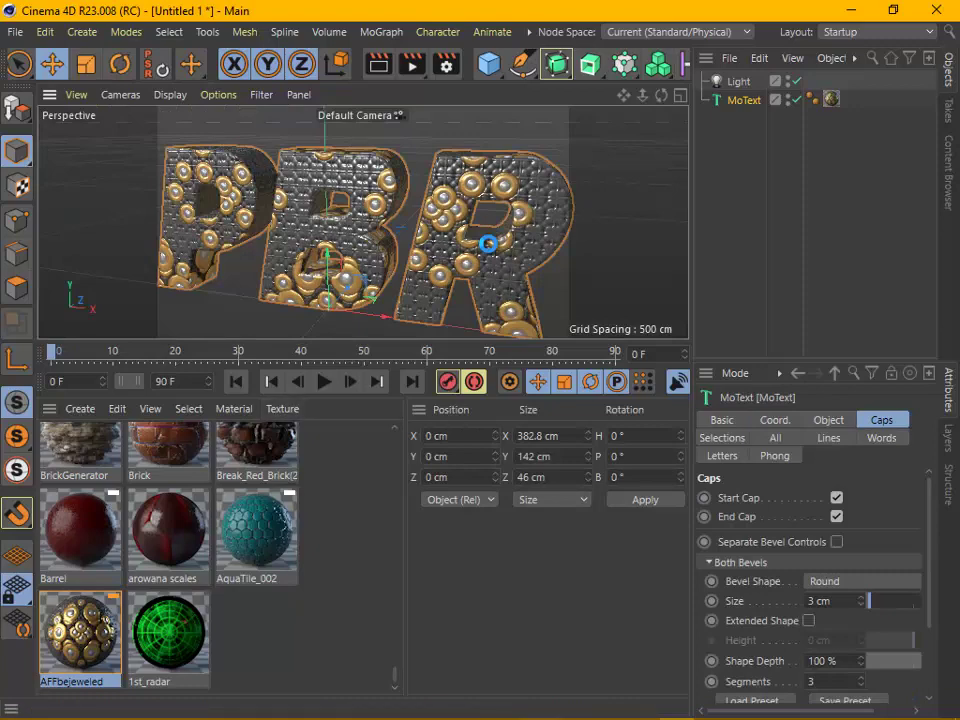
# Apply the arowana scales material to the text and test-render it
pyautogui.moveTo(168, 530); pyautogui.dragTo(487, 243)
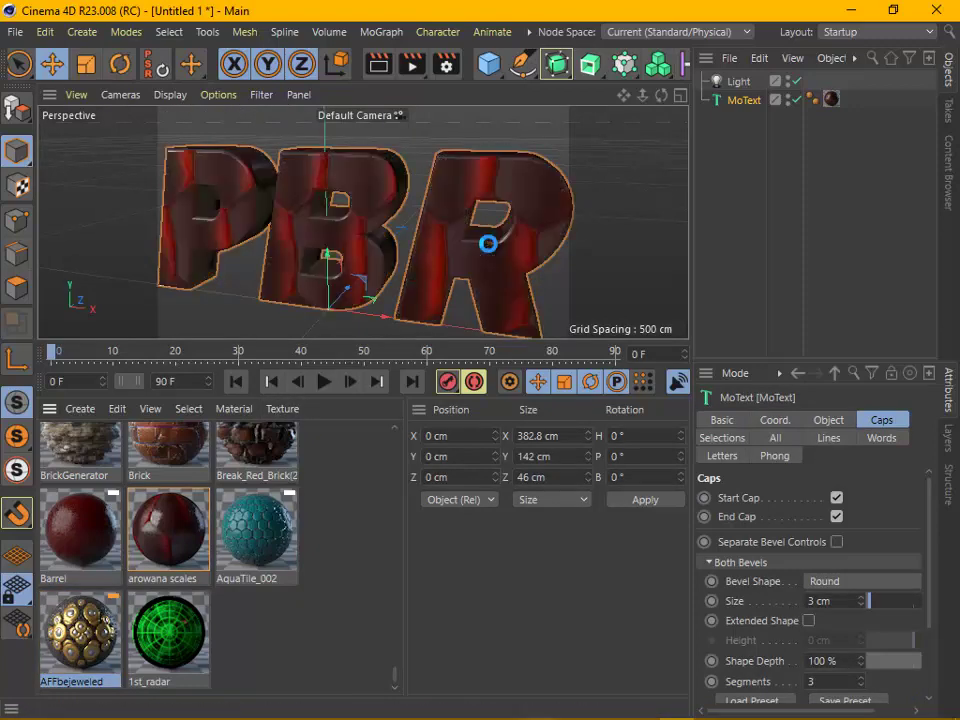
pyautogui.doubleClick(168, 530)
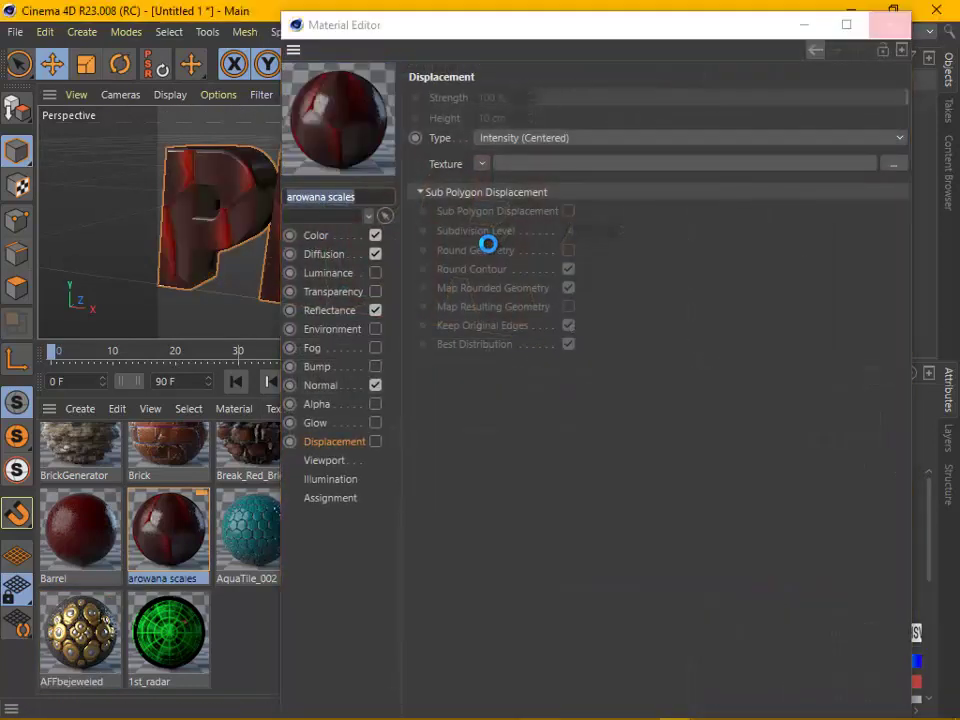
pyautogui.hotkey('ctrl', 'r')
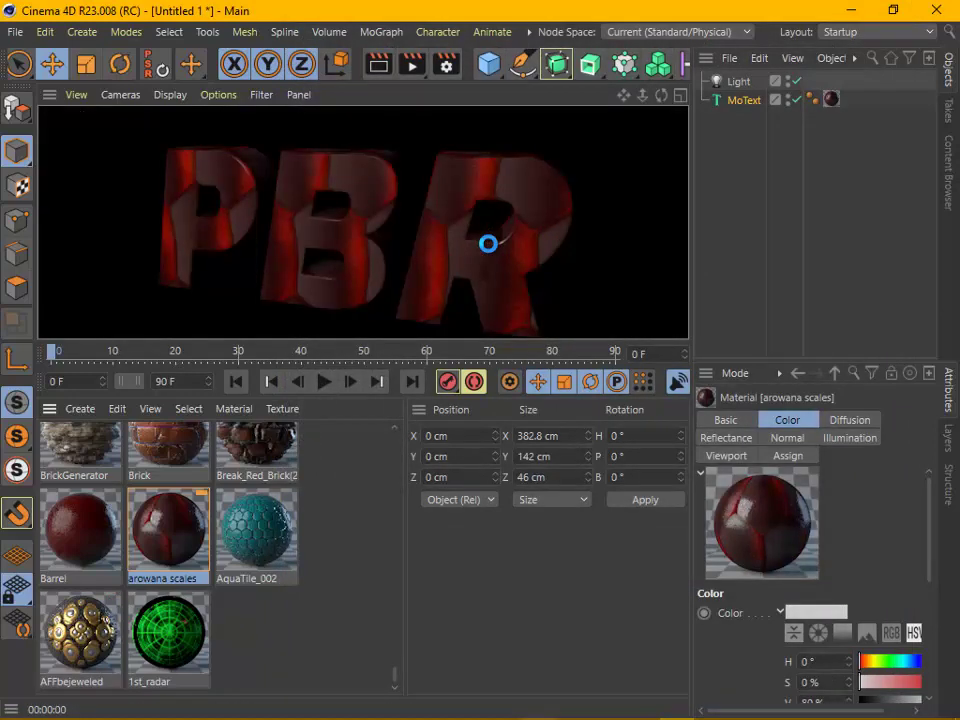
# Swap in Break_Red_Brick(2), check its settings, and test-render the brick-covered text
pyautogui.moveTo(256, 450); pyautogui.dragTo(487, 243)
pyautogui.doubleClick(256, 450)
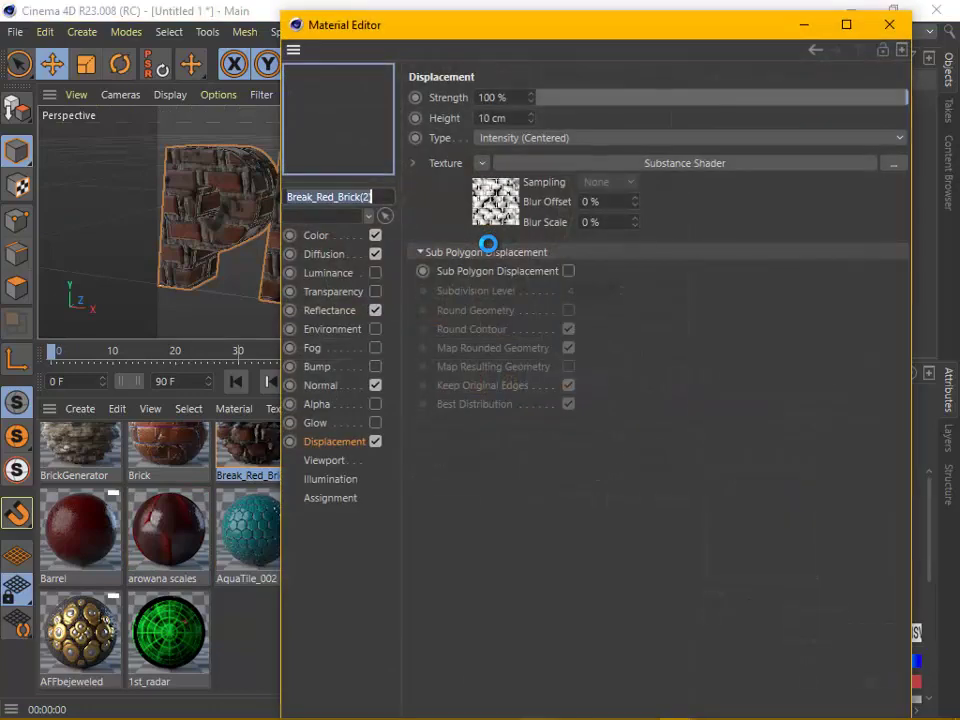
pyautogui.click(889, 24)
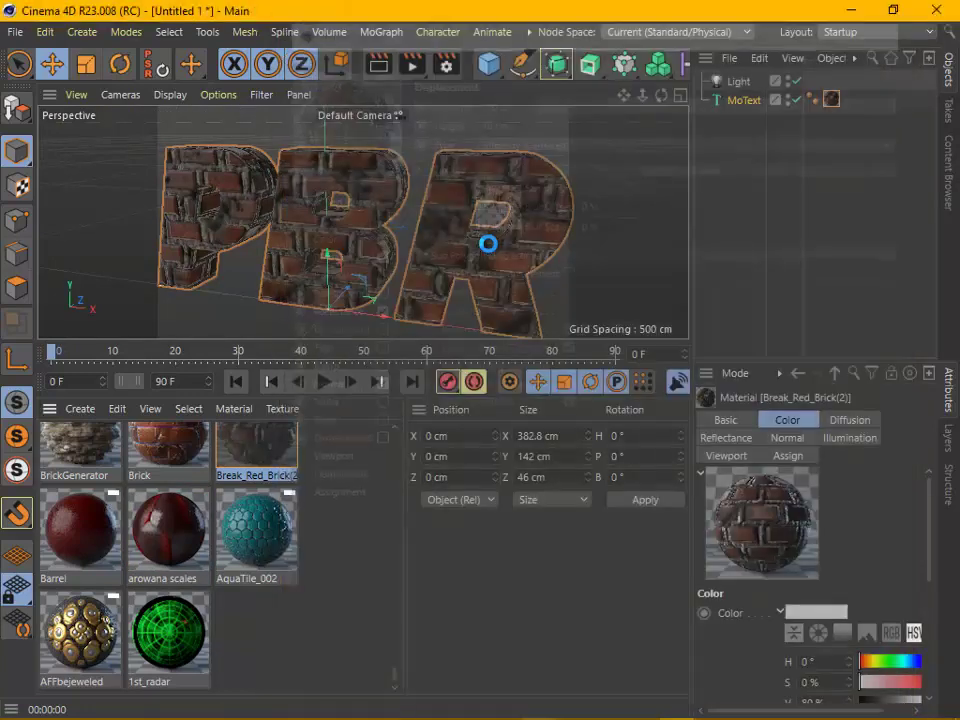
pyautogui.click(411, 64)
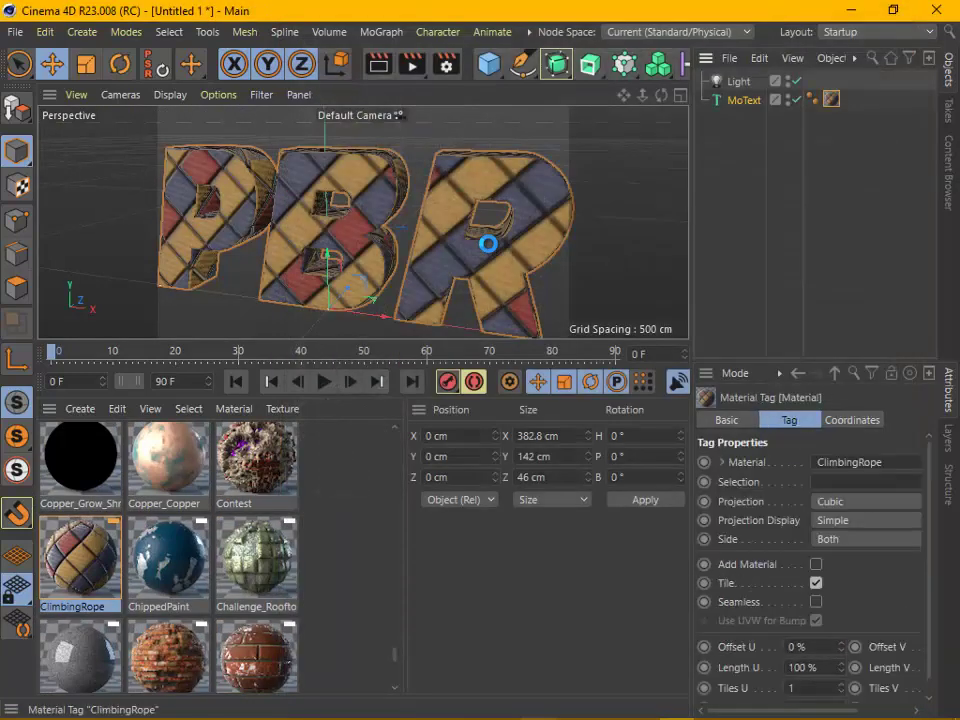
# Test-render the ClimbingRope-covered text, then stop the render to resume editing
pyautogui.click(411, 65)
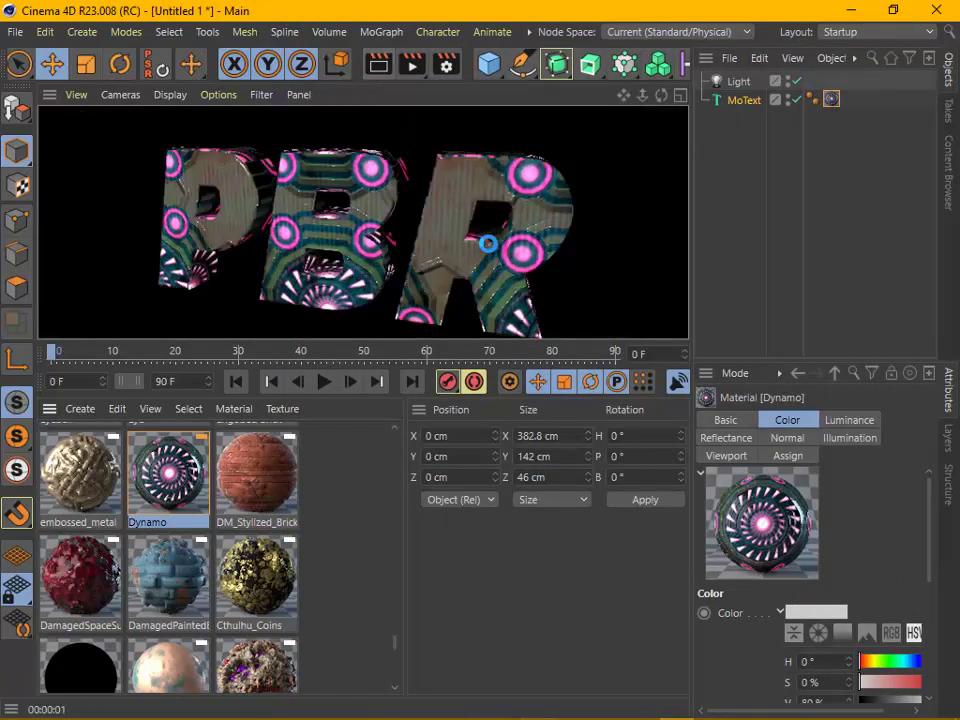
pyautogui.click(487, 243)
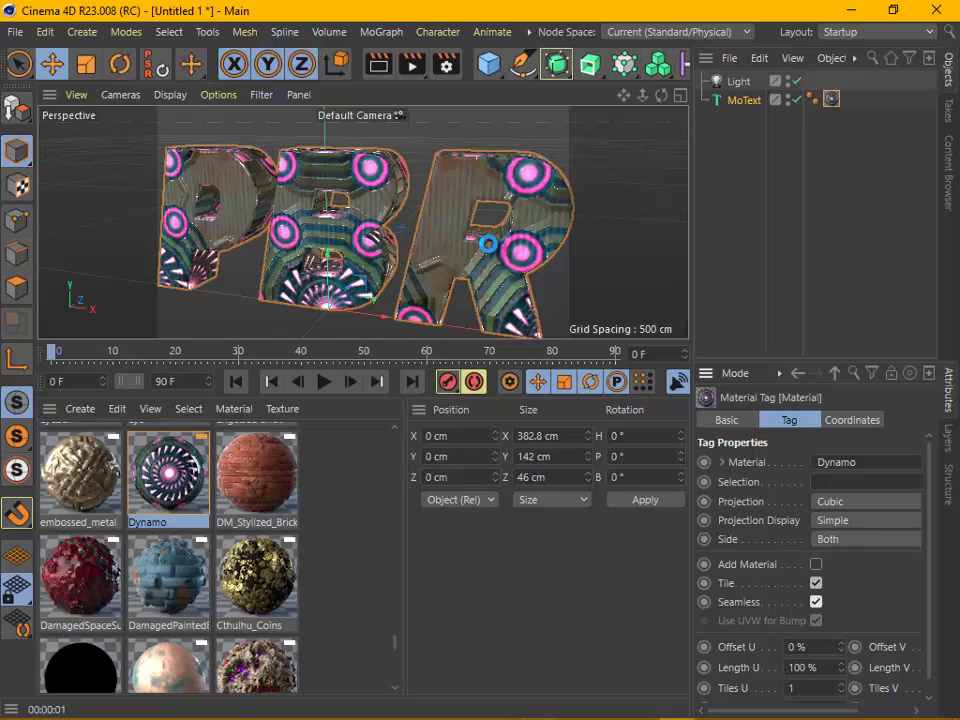
pyautogui.scroll(2, 168, 555)
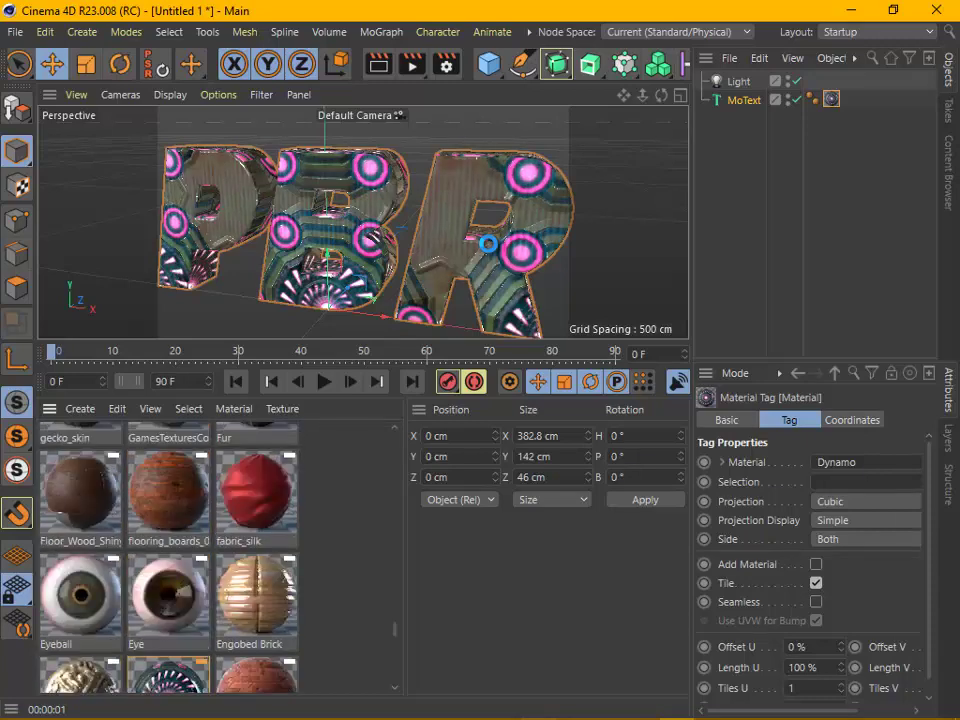
# Apply fabric_silk to the PBR text, check its settings, and test-render it
pyautogui.click(168, 680)
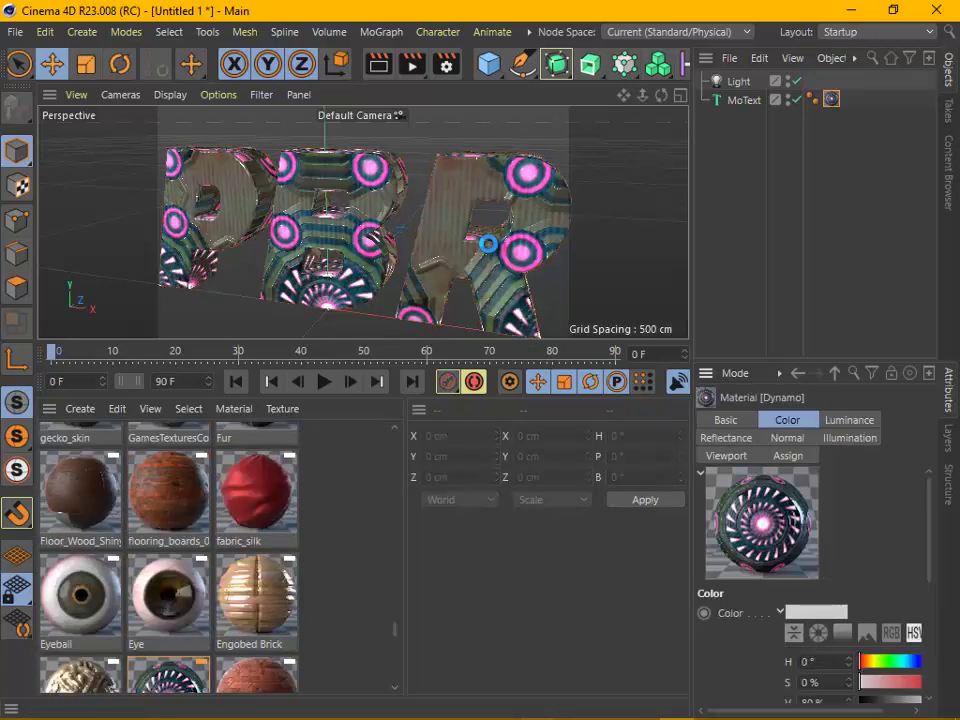
pyautogui.moveTo(256, 495); pyautogui.dragTo(487, 243)
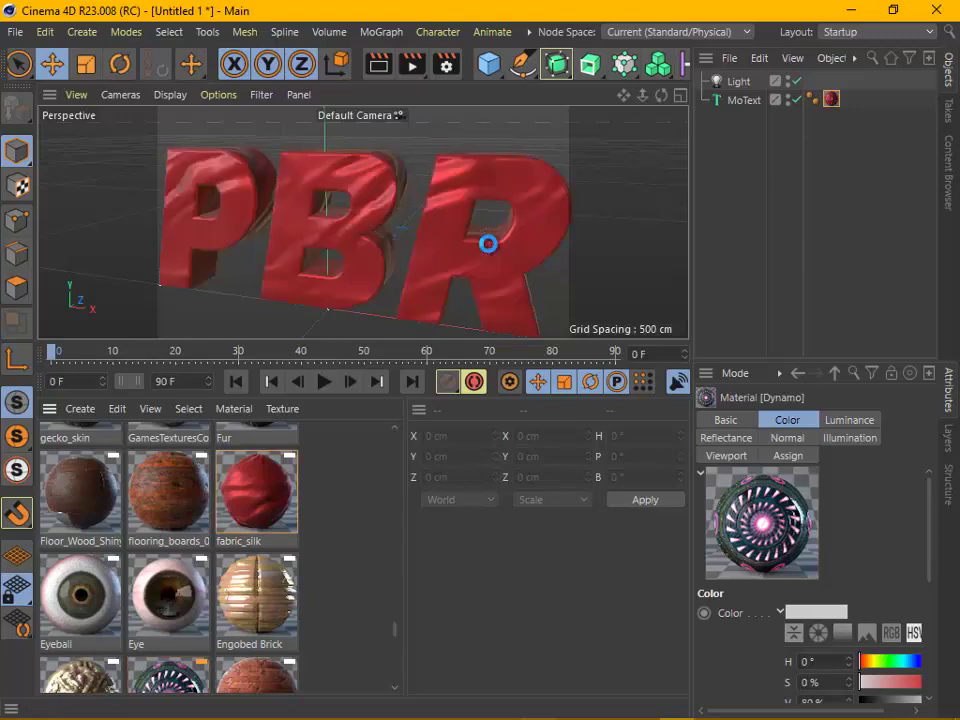
pyautogui.doubleClick(256, 495)
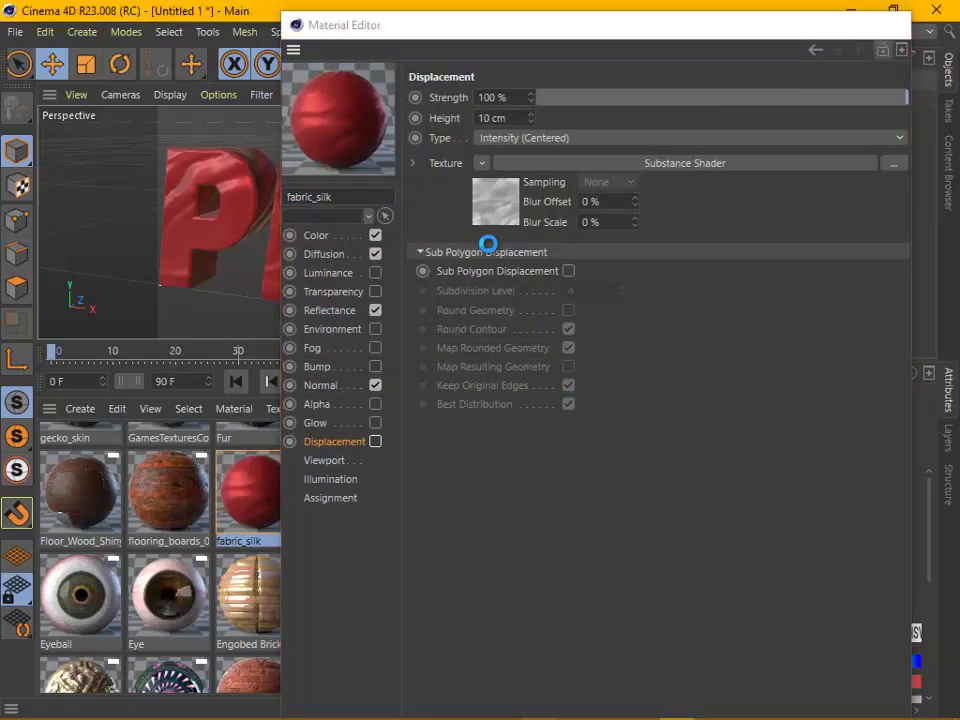
pyautogui.hotkey('ctrl', 'r')
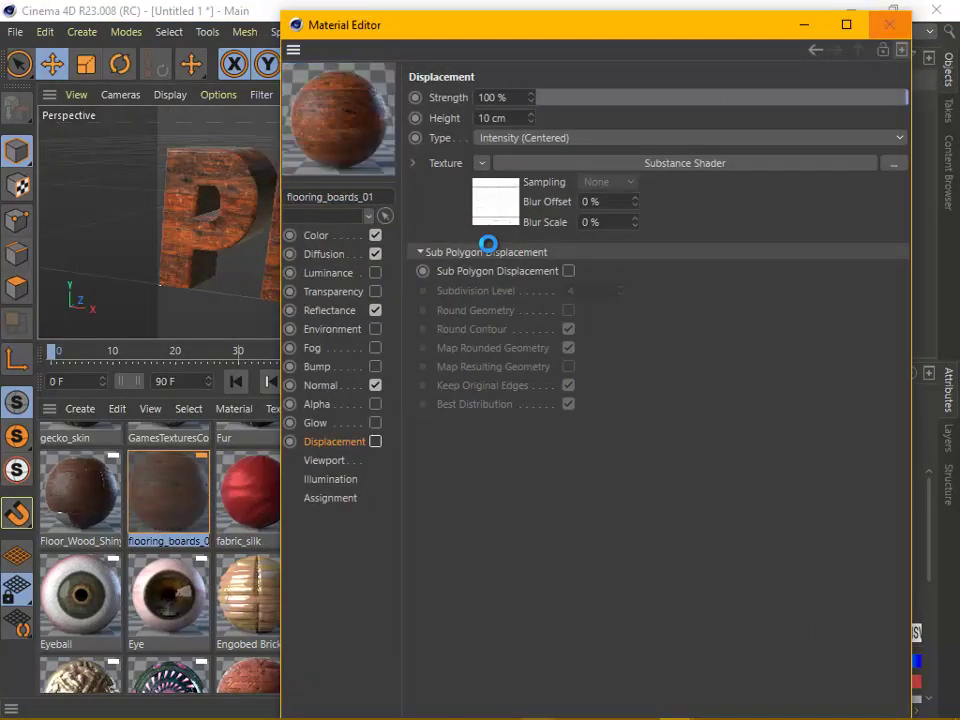
# Render the flooring_boards_01 version, then apply Hole_mesh and render the perforated letters
pyautogui.hotkey('ctrl', 'r')
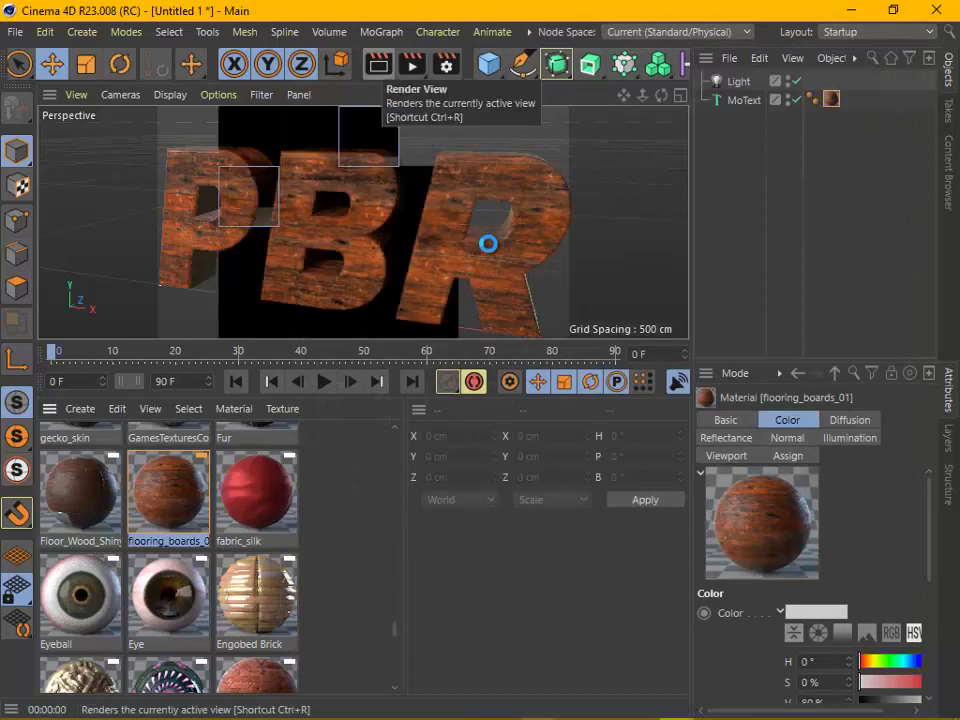
pyautogui.scroll(3, 168, 555)
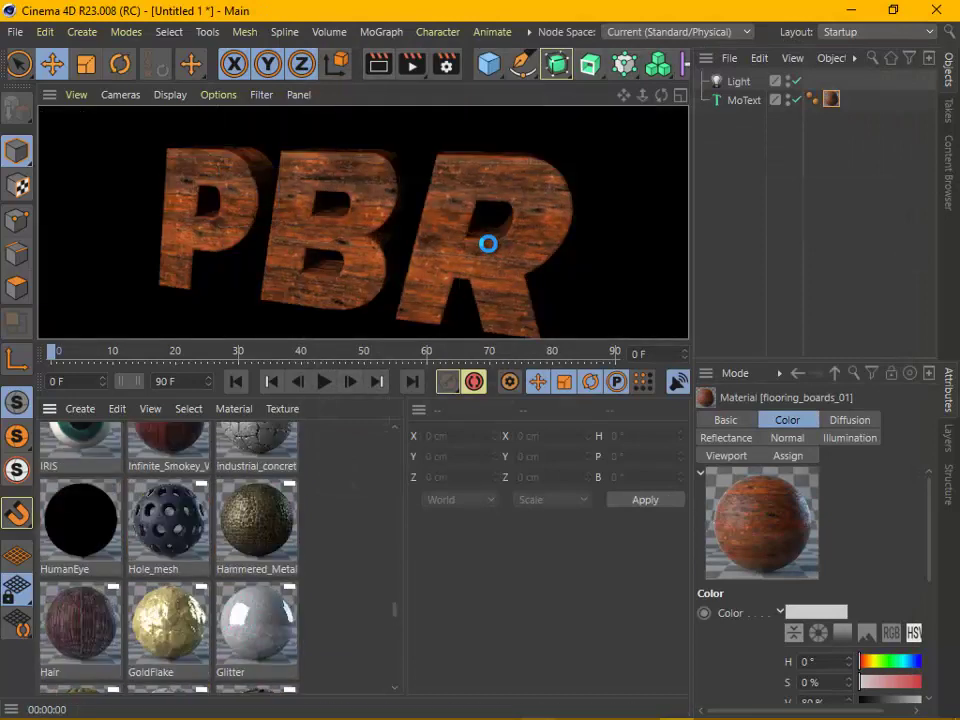
pyautogui.moveTo(168, 518); pyautogui.dragTo(487, 244)
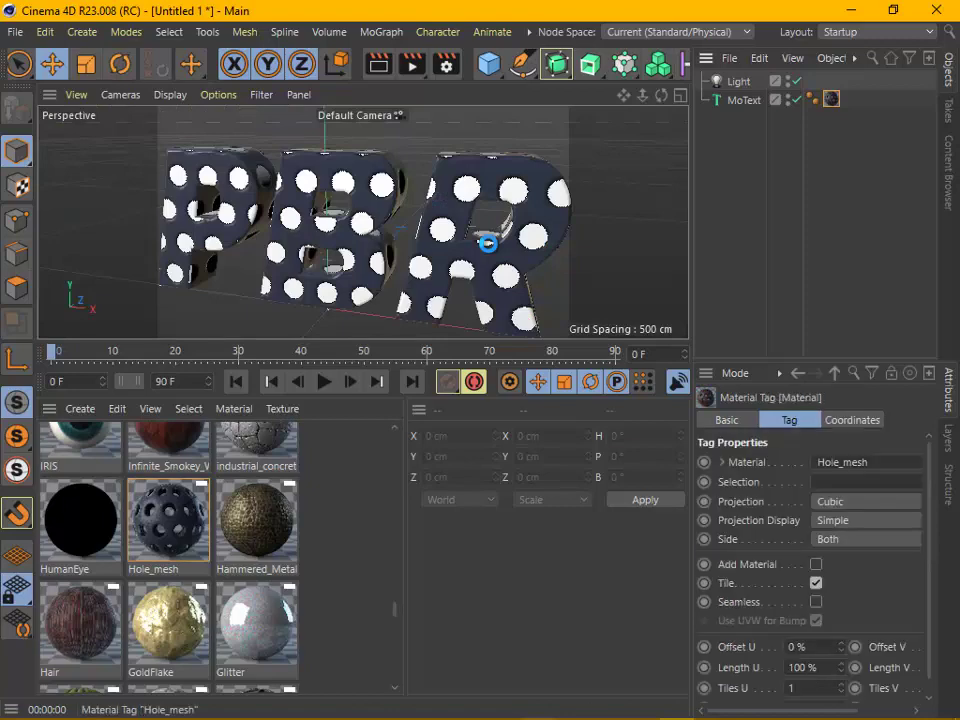
pyautogui.doubleClick(168, 518)
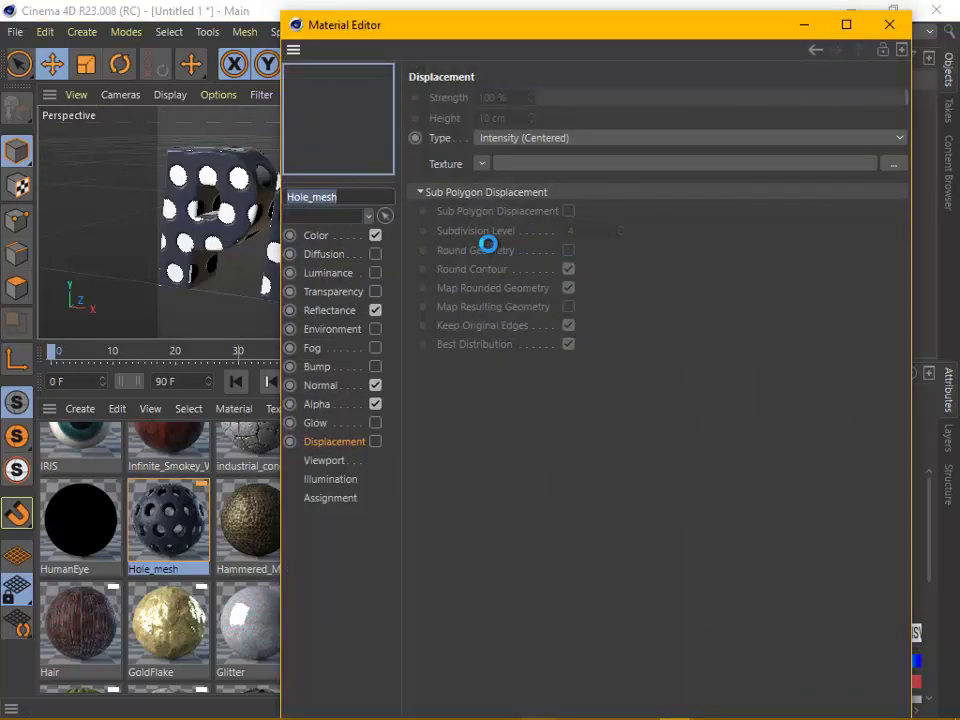
pyautogui.hotkey('ctrl', 'r')
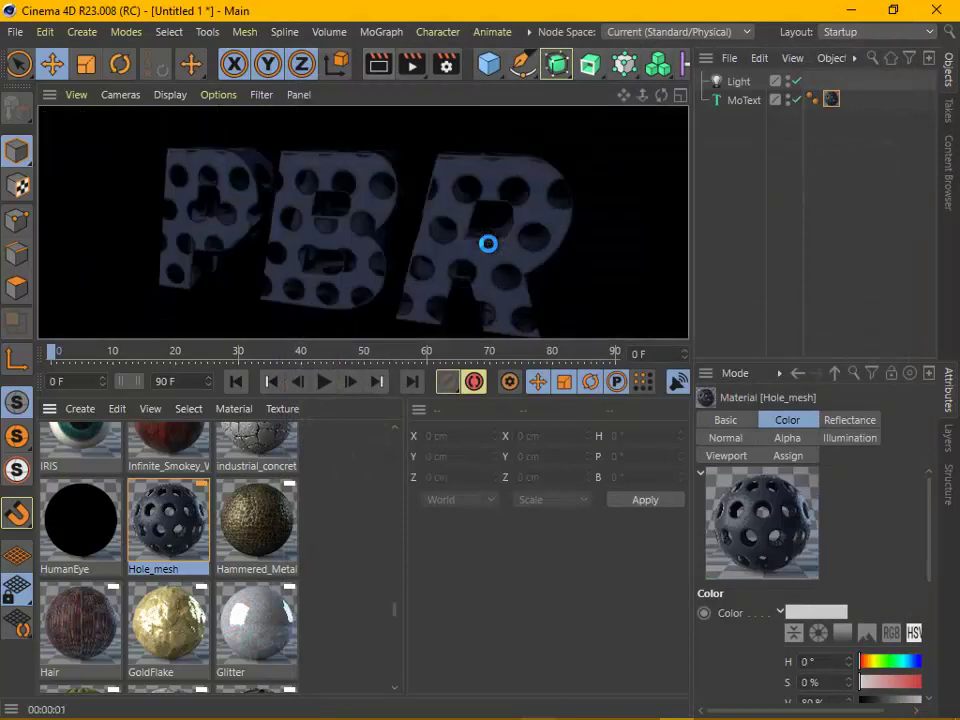
pyautogui.scroll(2, 168, 555)
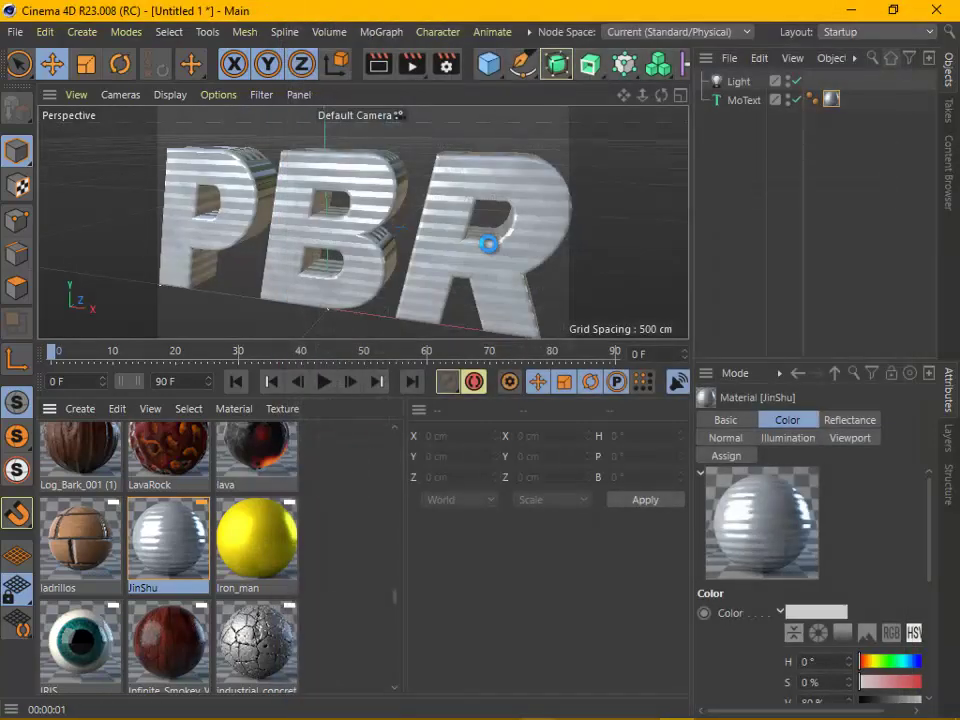
# Test-render the text in JinShu, then again in the lava material
pyautogui.click(831, 99)
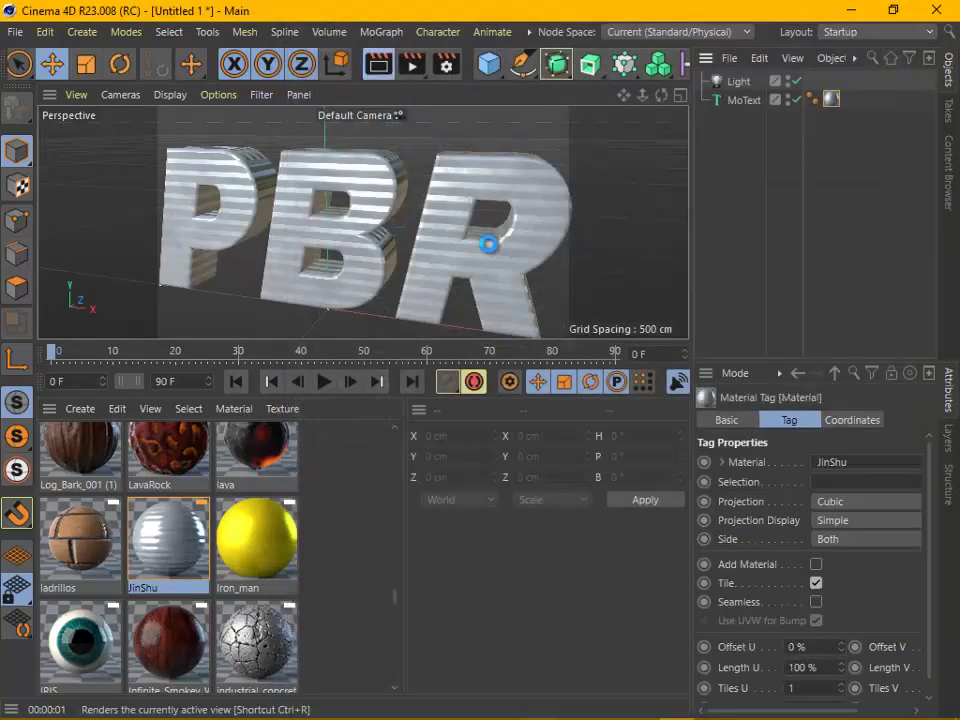
pyautogui.click(378, 64)
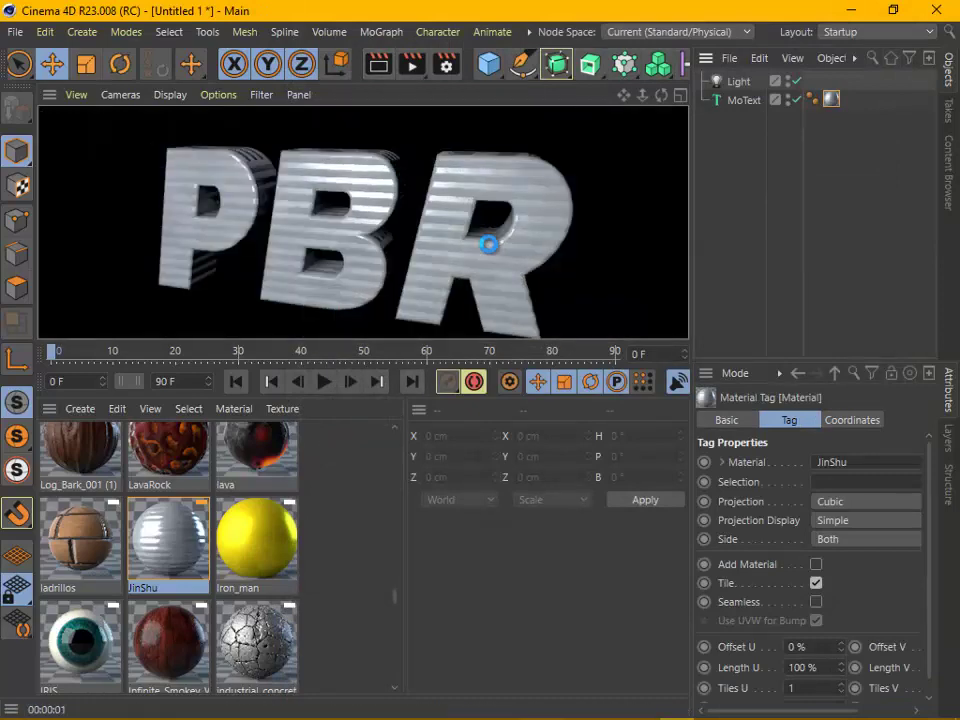
pyautogui.scroll(3, 168, 555)
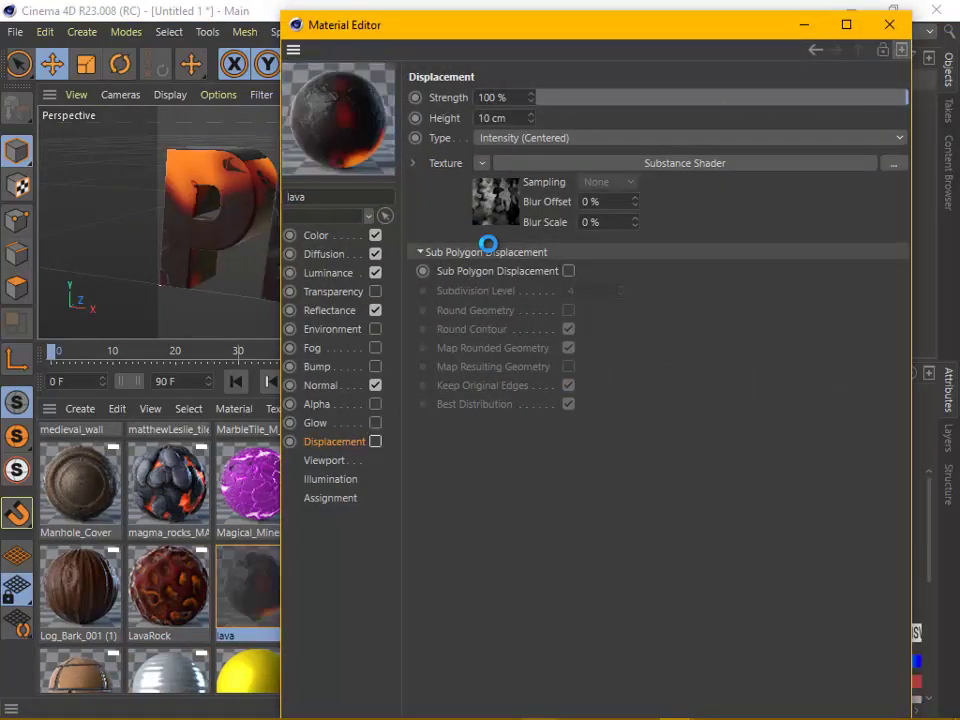
pyautogui.click(889, 24)
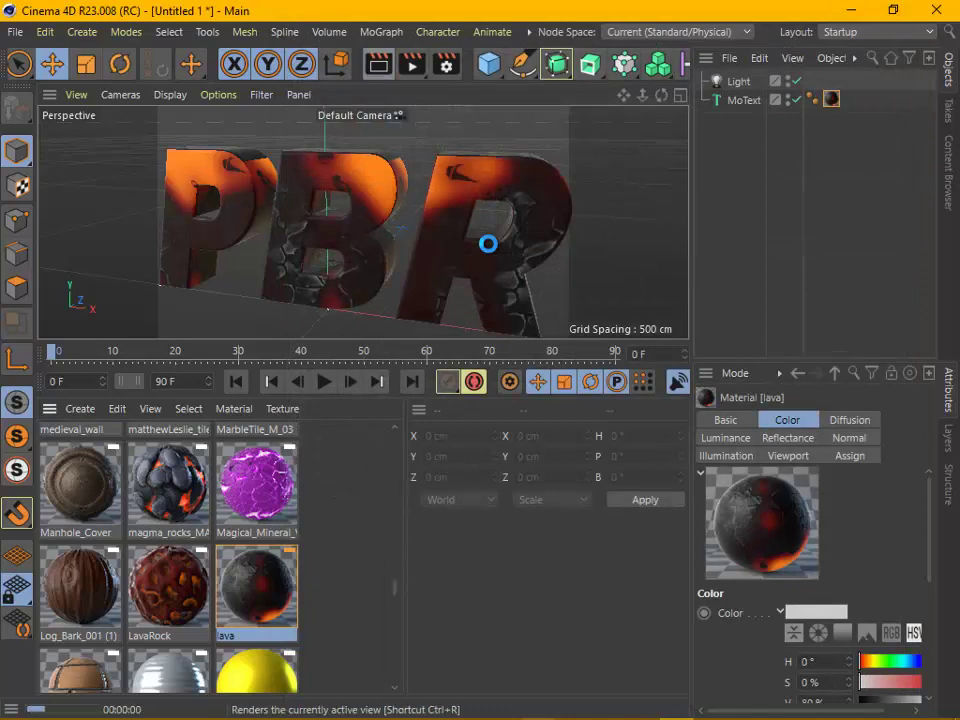
pyautogui.hotkey('ctrl', 'r')
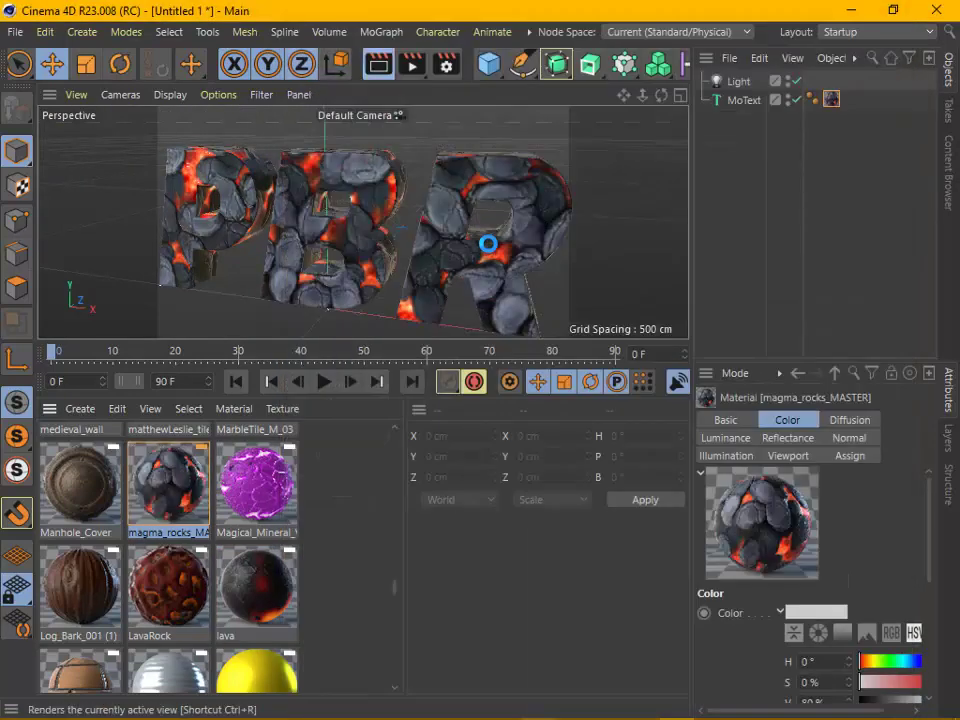
# Render the text in magma_rocks_MASTER, the green stone material, then RandomCeramicTiles
pyautogui.hotkey('ctrl', 'r')
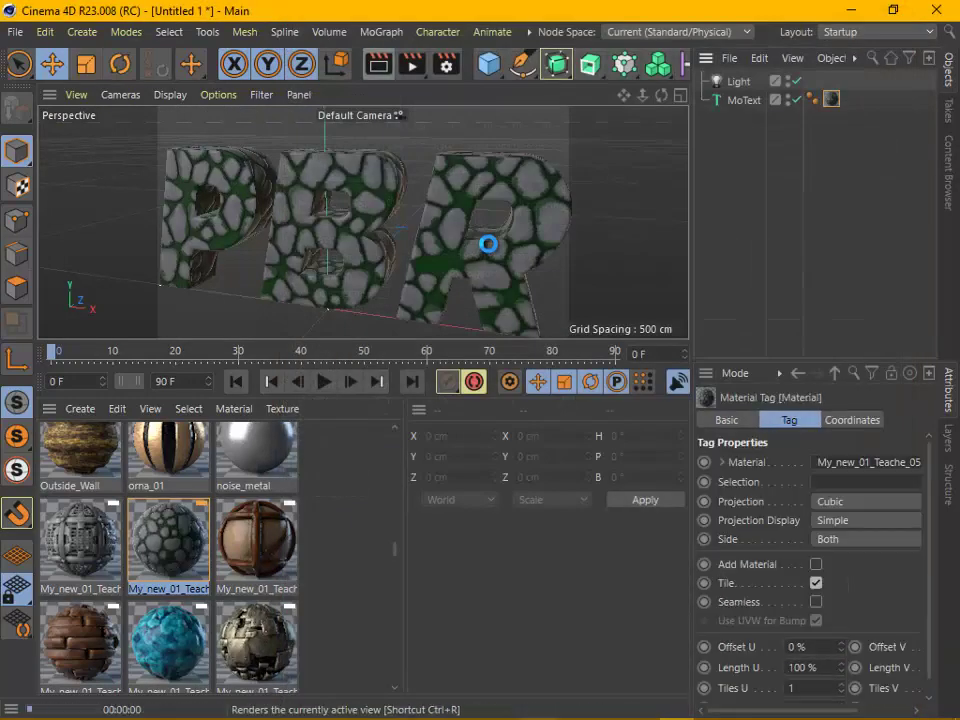
pyautogui.hotkey('ctrl', 'r')
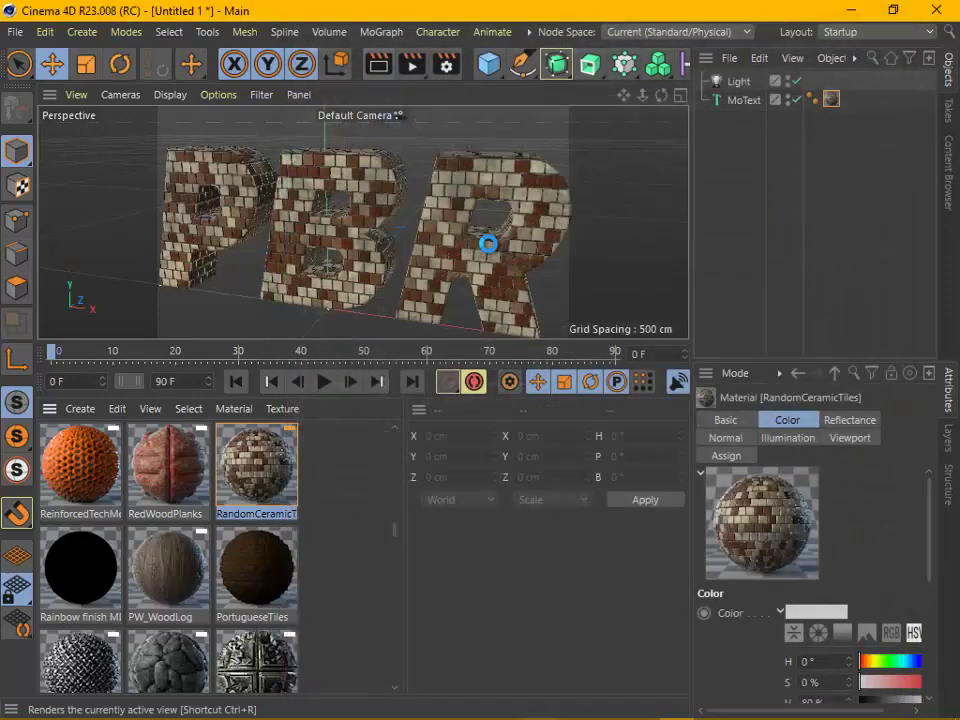
pyautogui.click(411, 64)
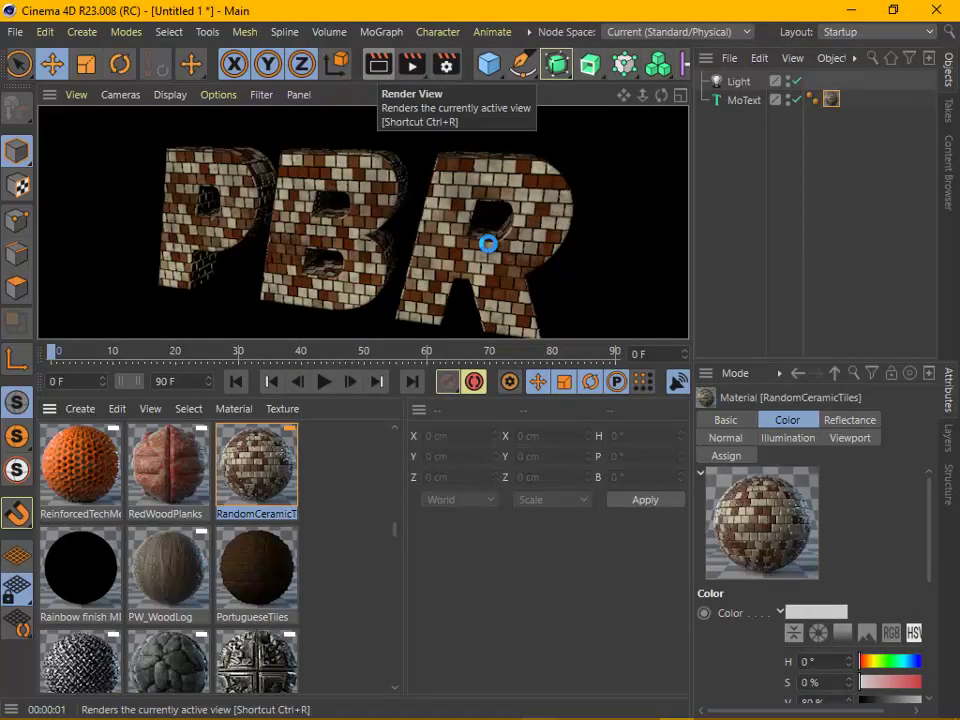